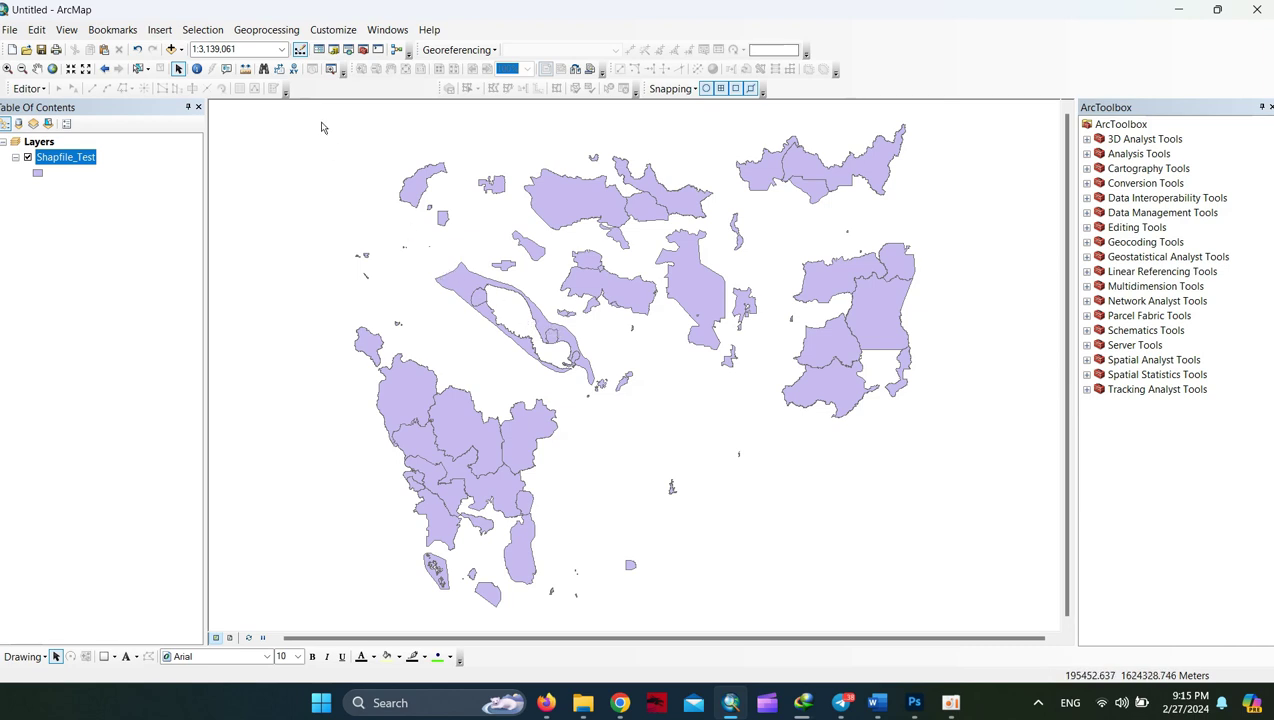
Open the Catalog and expand the project folder holding Shapfile_Test.shp
{"action": "left_click", "coordinate": [334, 53]}
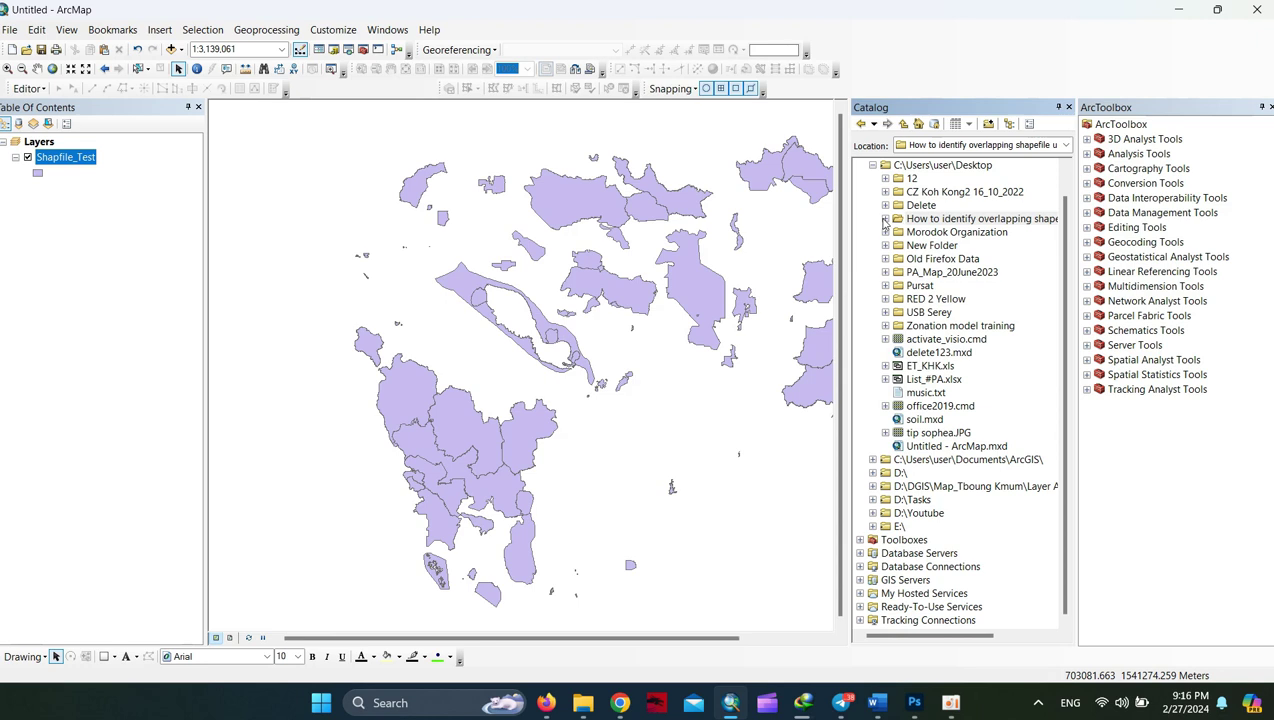
{"action": "left_click", "coordinate": [918, 222]}
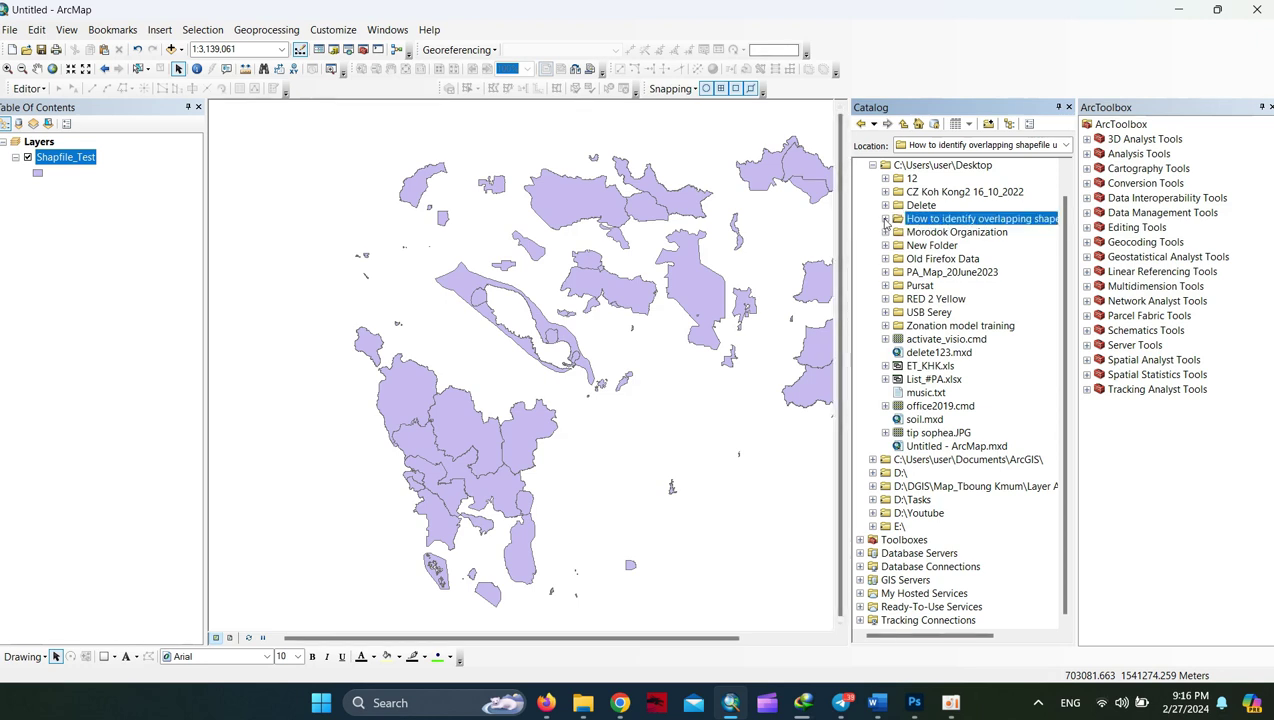
{"action": "left_click", "coordinate": [885, 219]}
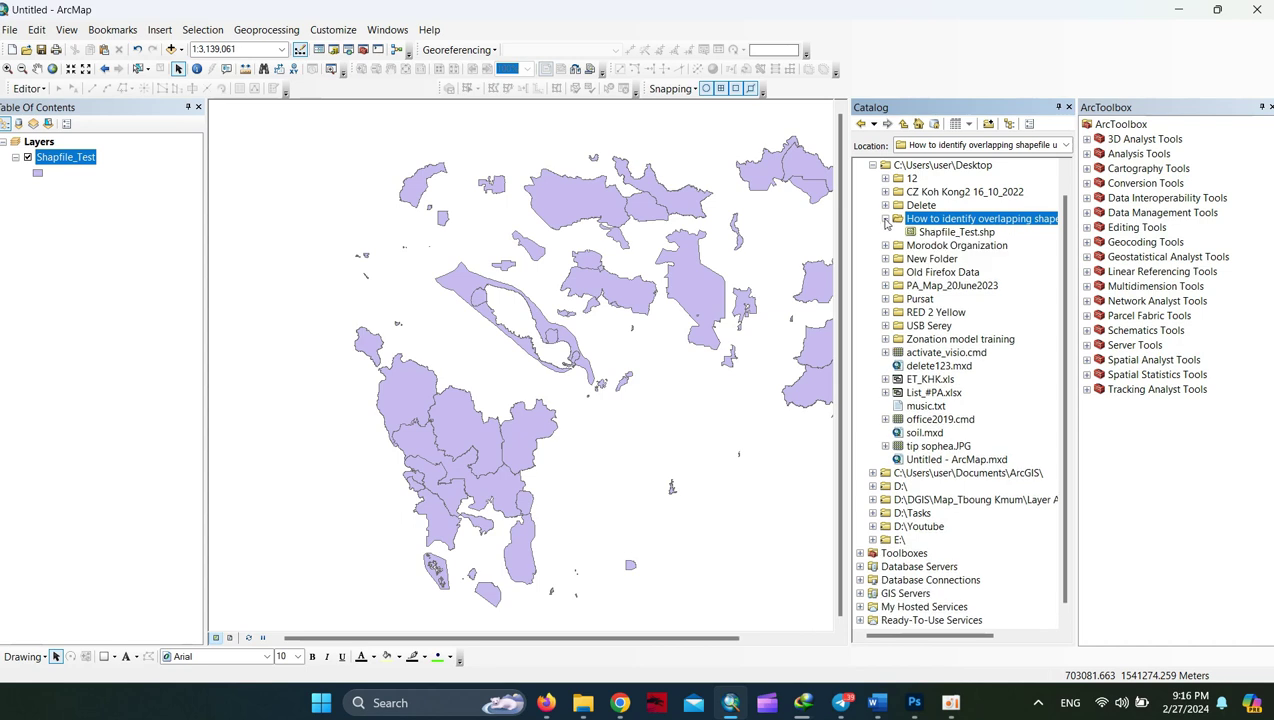
Create a file geodatabase in that folder under its default name, New File Geodatabase (2).gdb
{"action": "right_click", "coordinate": [934, 223]}
{"action": "mouse_move", "coordinate": [972, 320]}
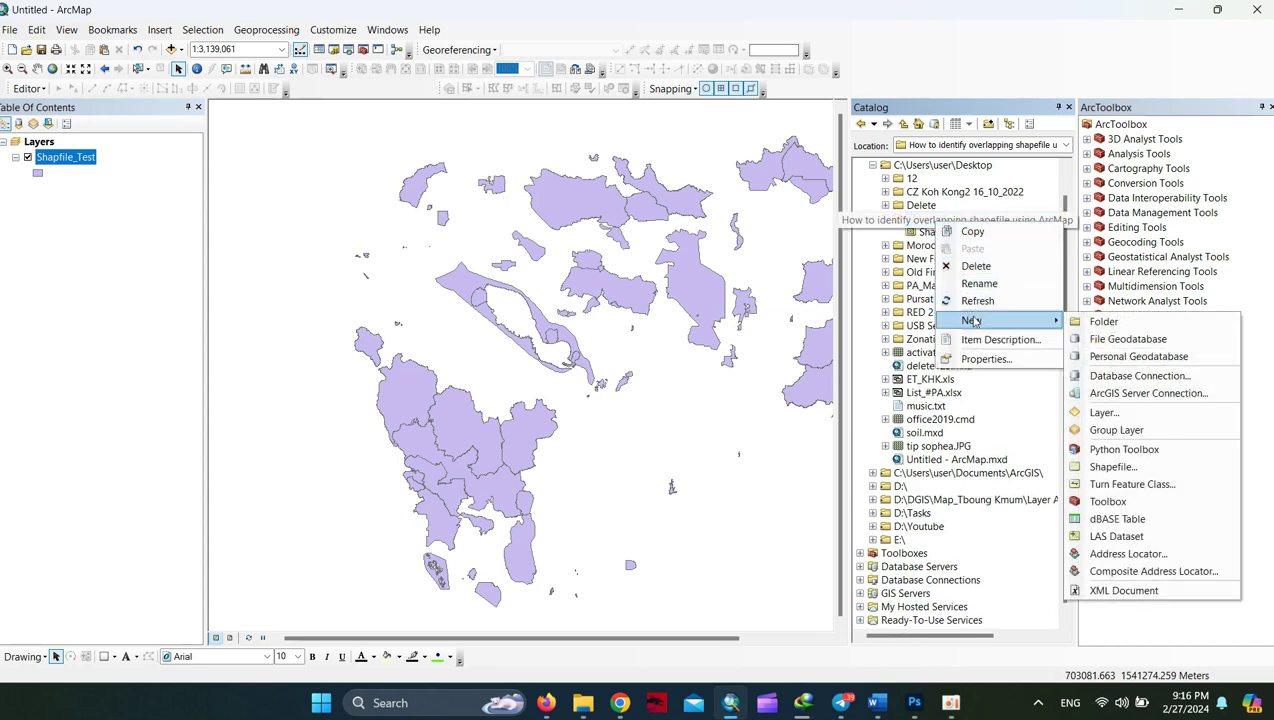
{"action": "left_click", "coordinate": [1108, 341]}
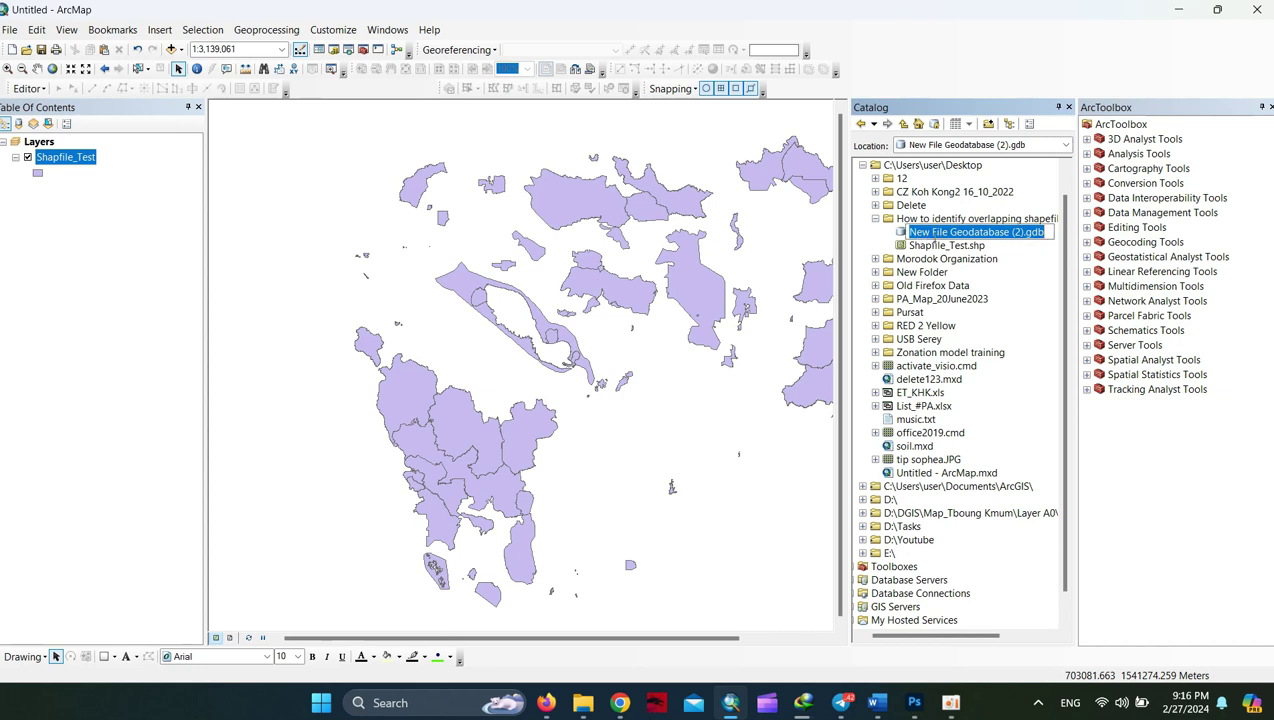
{"action": "left_click", "coordinate": [937, 246]}
{"action": "left_click", "coordinate": [925, 234]}
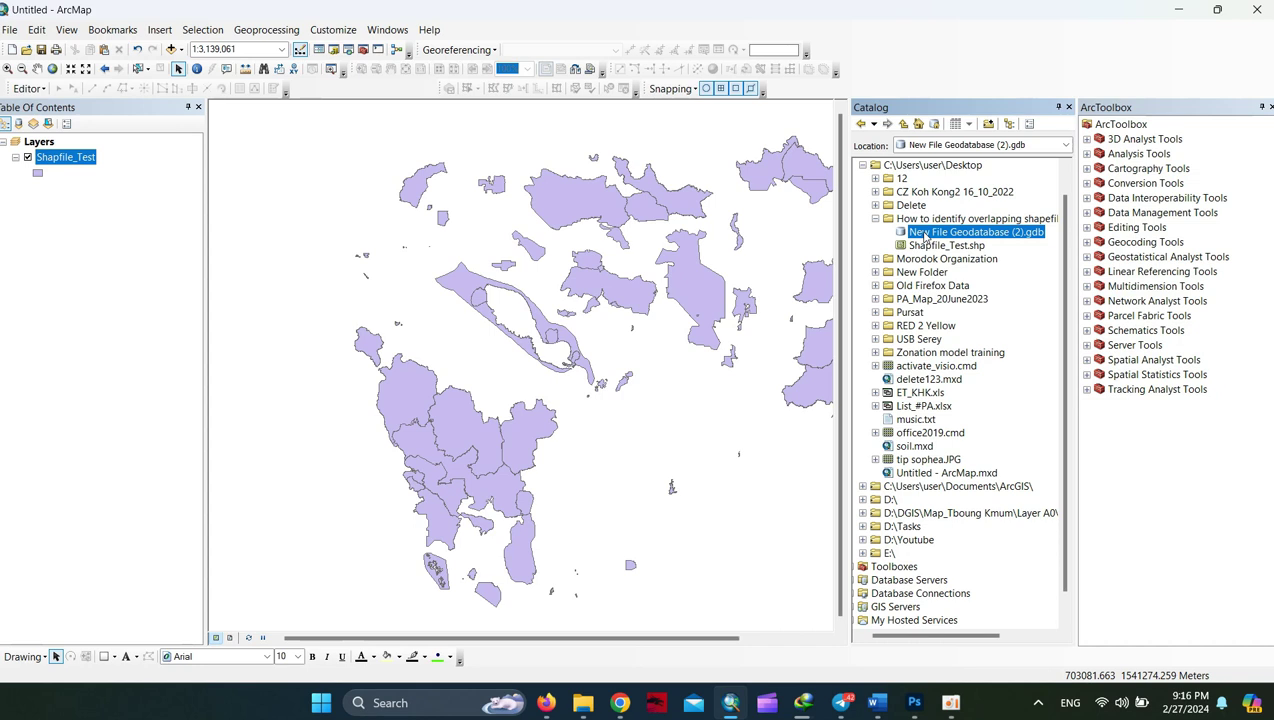
Create a feature dataset named 'test' in the new geodatabase using WGS_1984_UTM_Zone_48N
{"action": "right_click", "coordinate": [925, 234]}
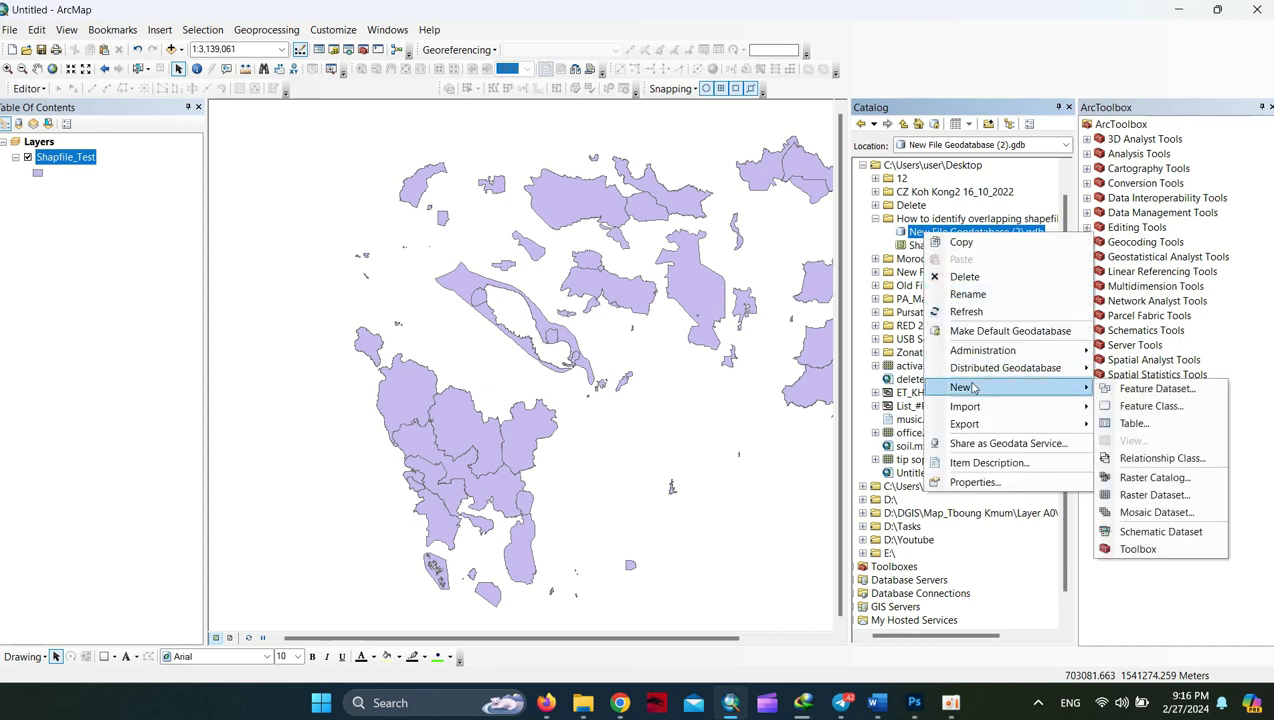
{"action": "mouse_move", "coordinate": [1005, 387]}
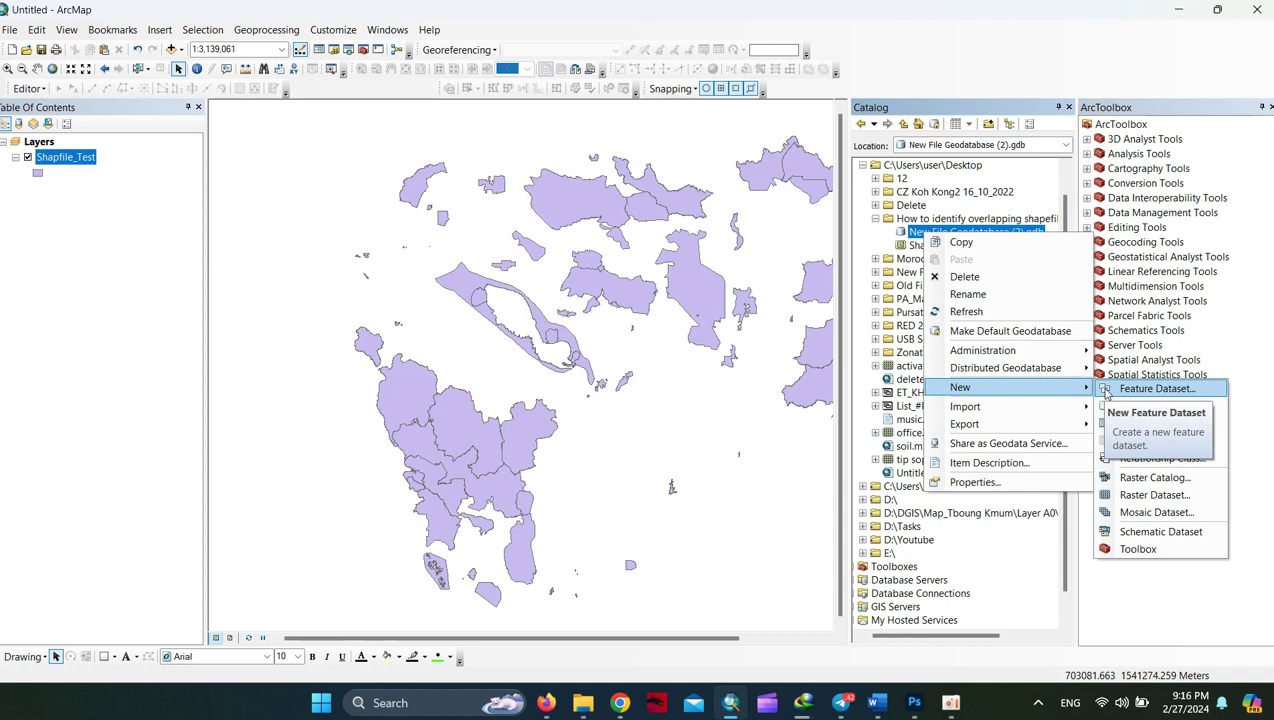
{"action": "left_click", "coordinate": [1150, 389]}
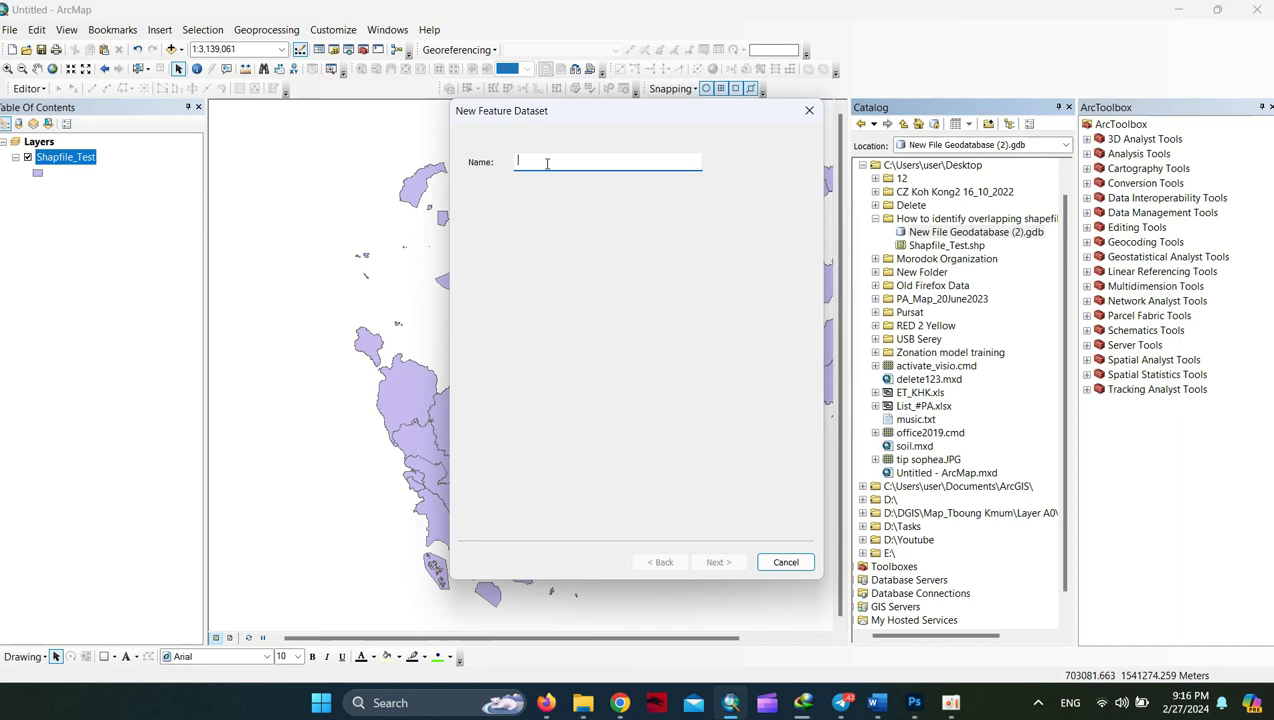
{"action": "type", "text": "test"}
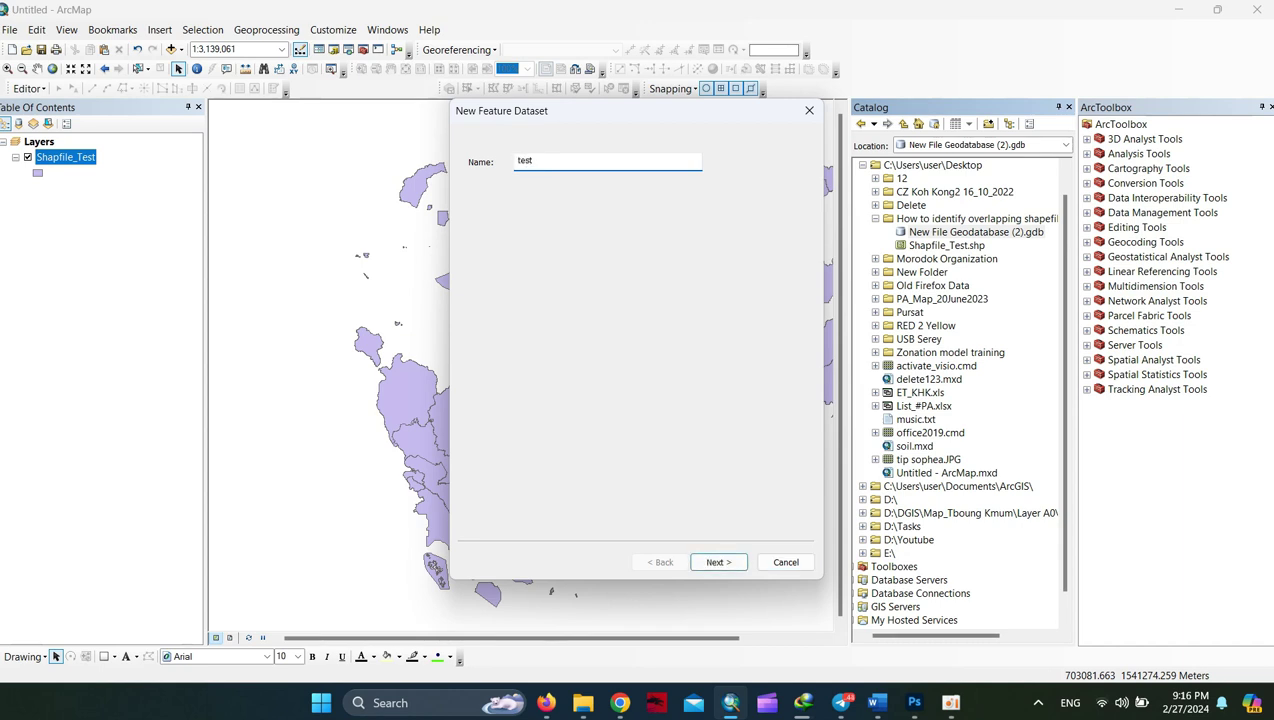
{"action": "left_click", "coordinate": [733, 565]}
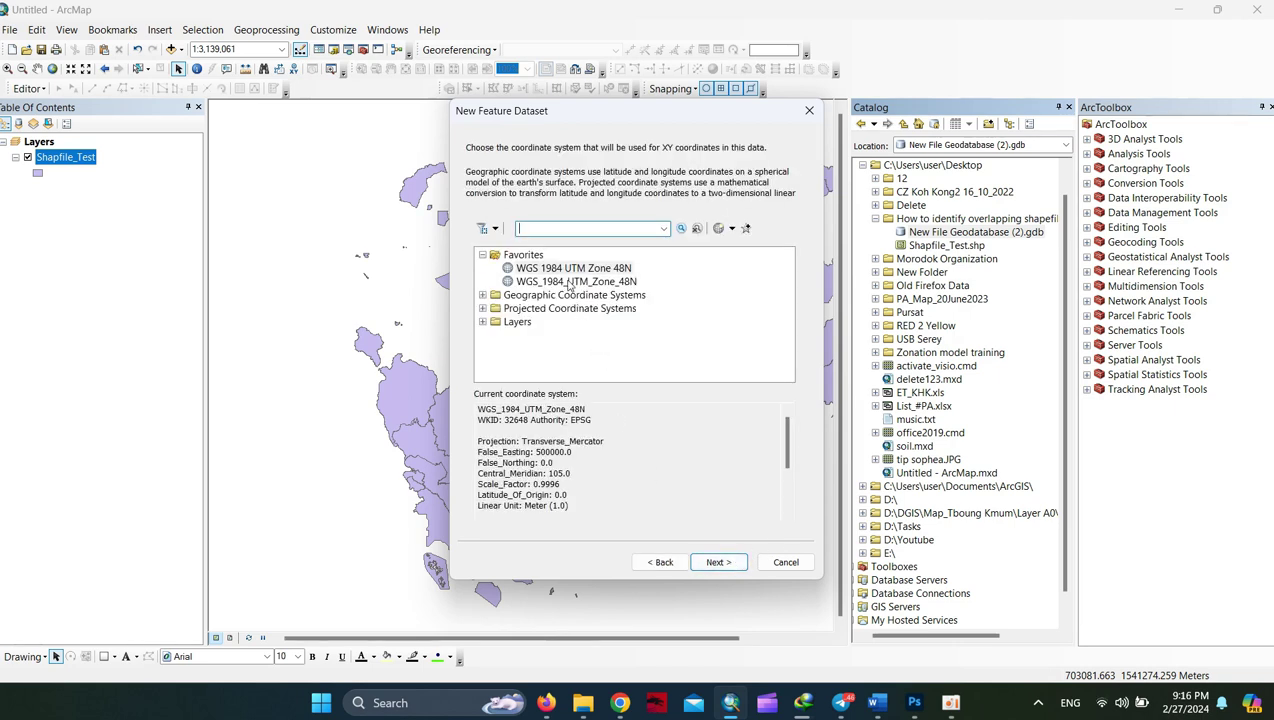
{"action": "left_click", "coordinate": [569, 283]}
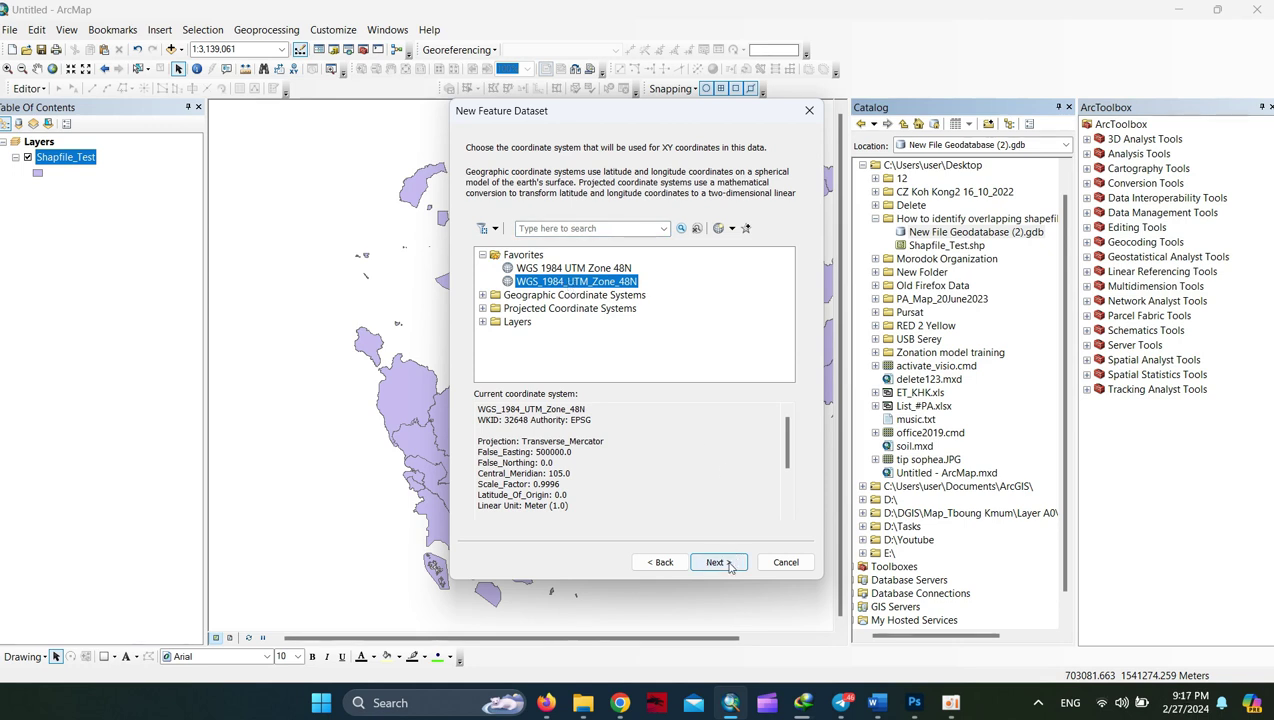
{"action": "left_click", "coordinate": [729, 565]}
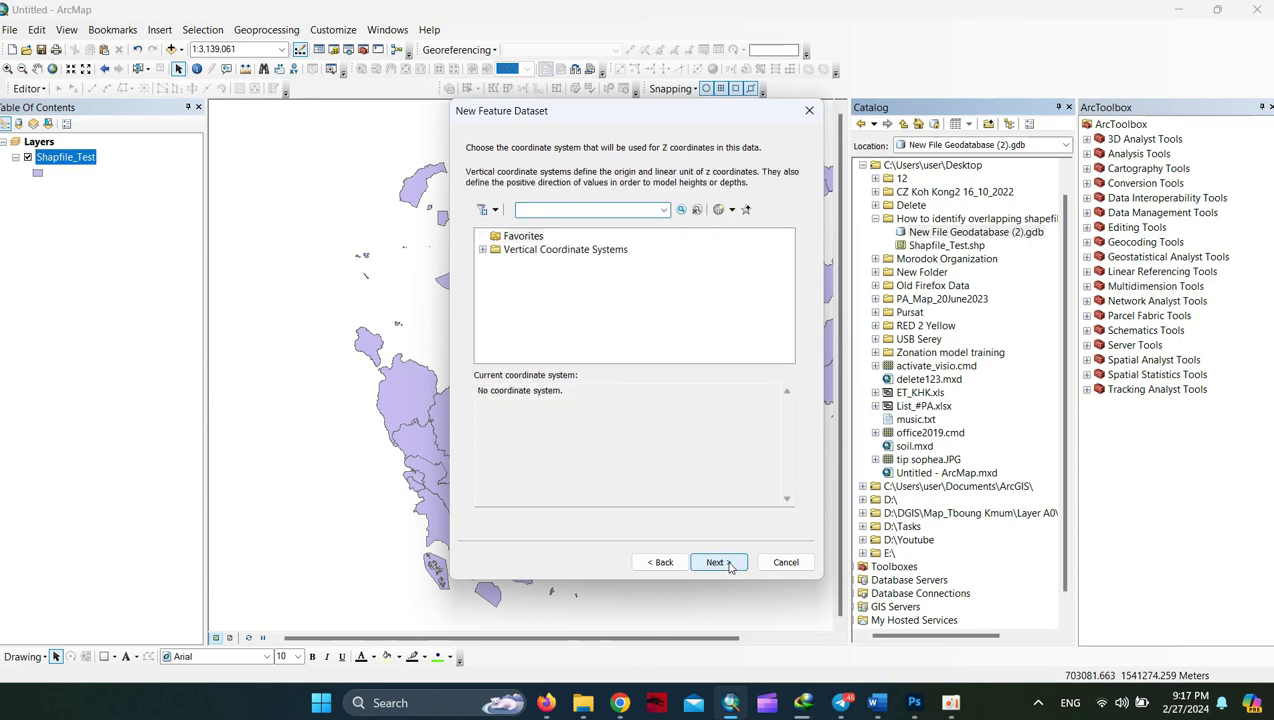
{"action": "left_click", "coordinate": [729, 566]}
{"action": "left_click", "coordinate": [729, 566]}
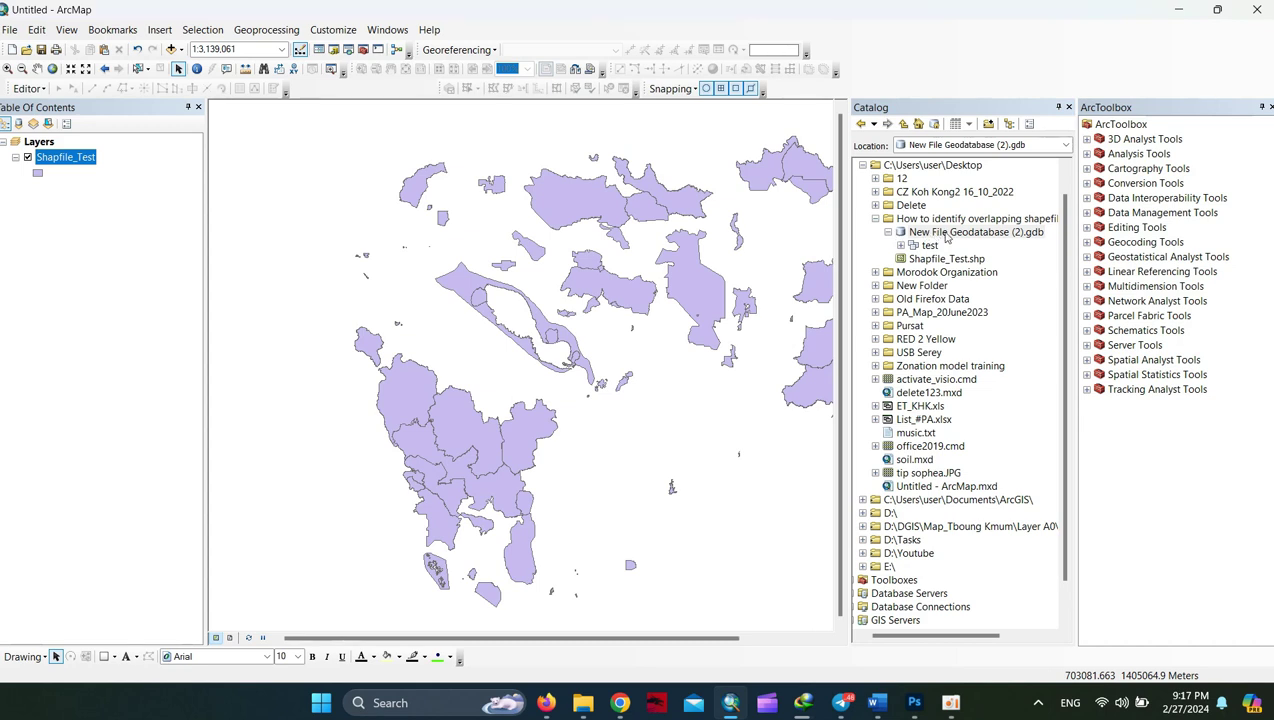
Expand the test feature dataset and bring up its Import > Feature Class (single) option
{"action": "left_click", "coordinate": [928, 246]}
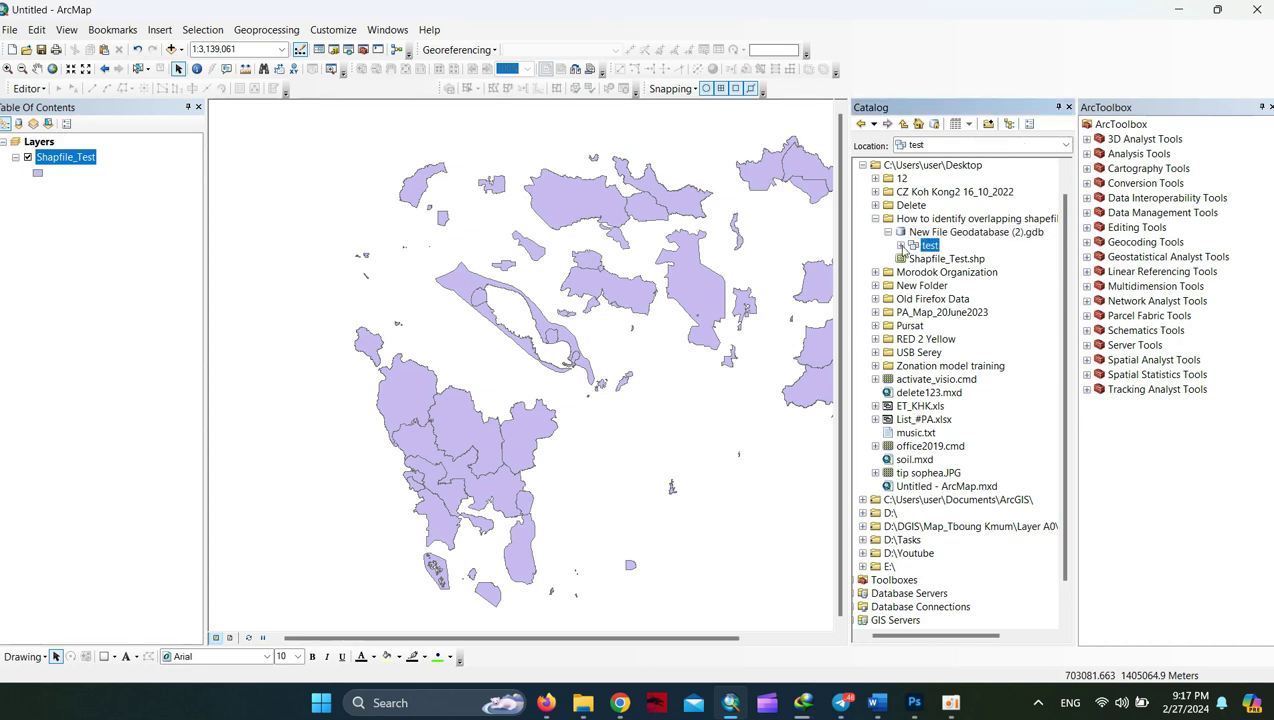
{"action": "left_click", "coordinate": [901, 246]}
{"action": "left_click", "coordinate": [929, 248]}
{"action": "right_click", "coordinate": [929, 248]}
{"action": "mouse_move", "coordinate": [970, 383]}
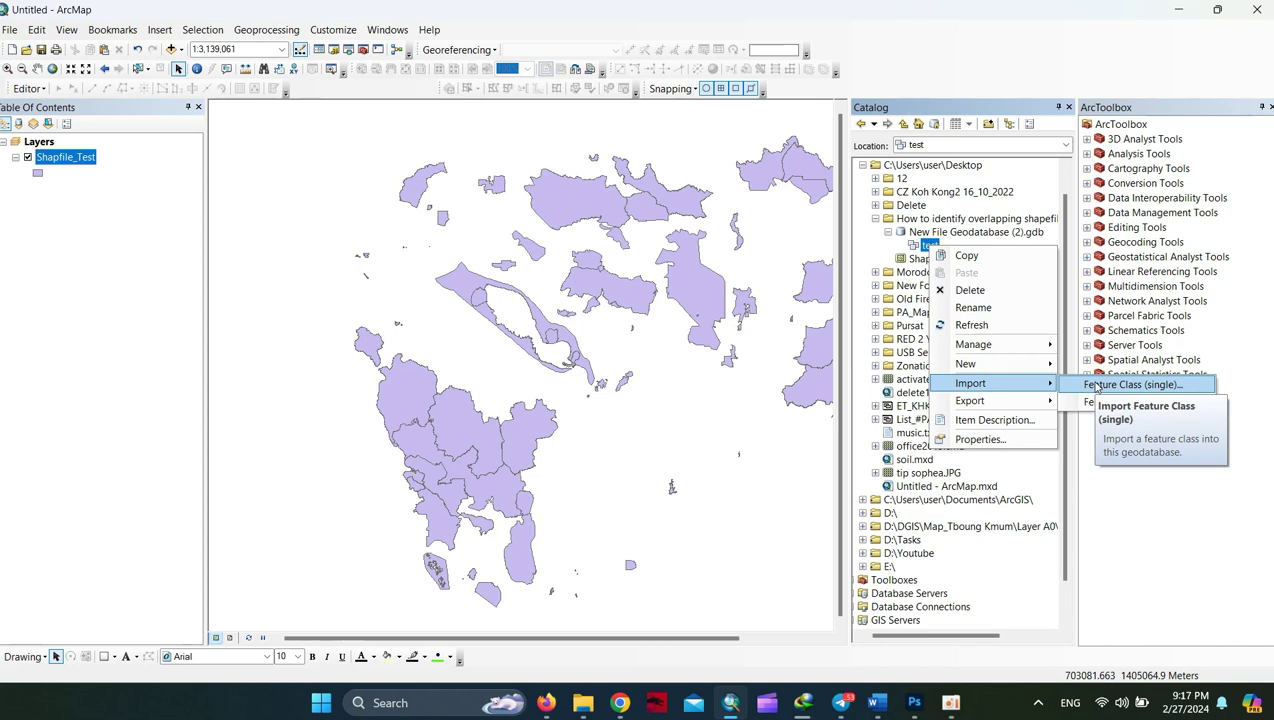
Import Shapfile_Test into the test dataset as feature class test_1
{"action": "left_click", "coordinate": [1096, 387]}
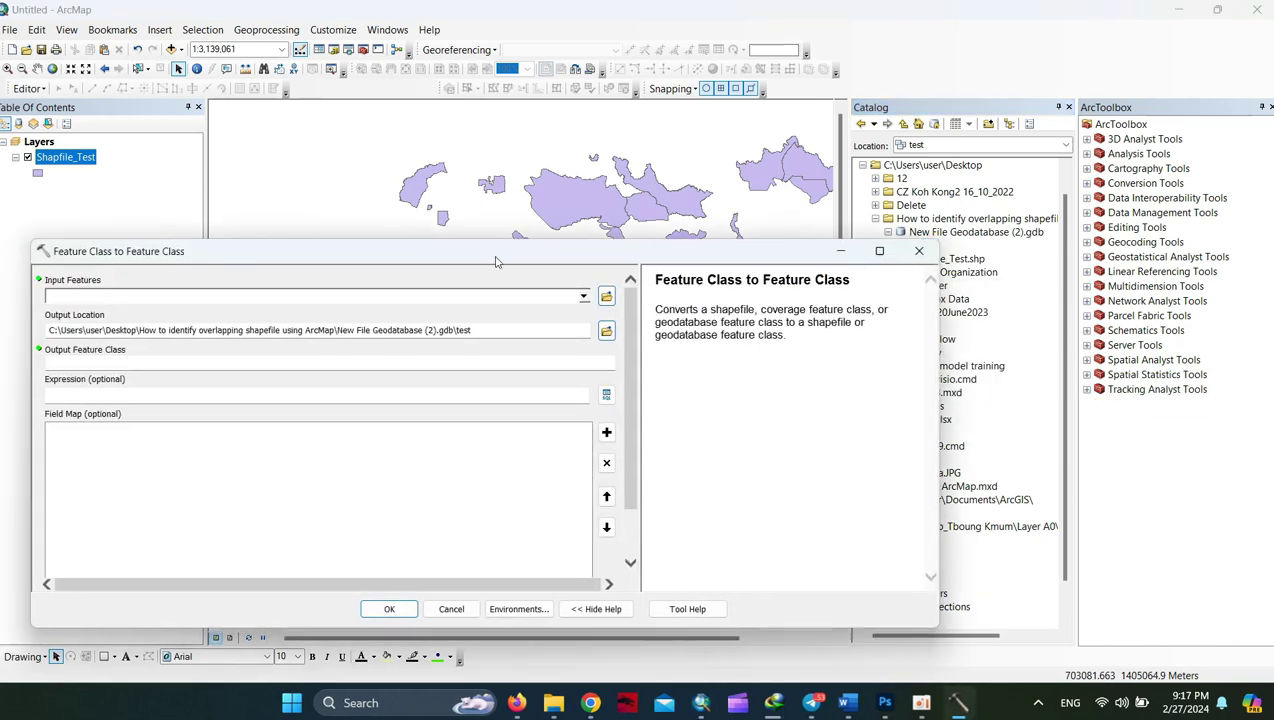
{"action": "left_click_drag", "start_coordinate": [509, 254], "coordinate": [679, 256]}
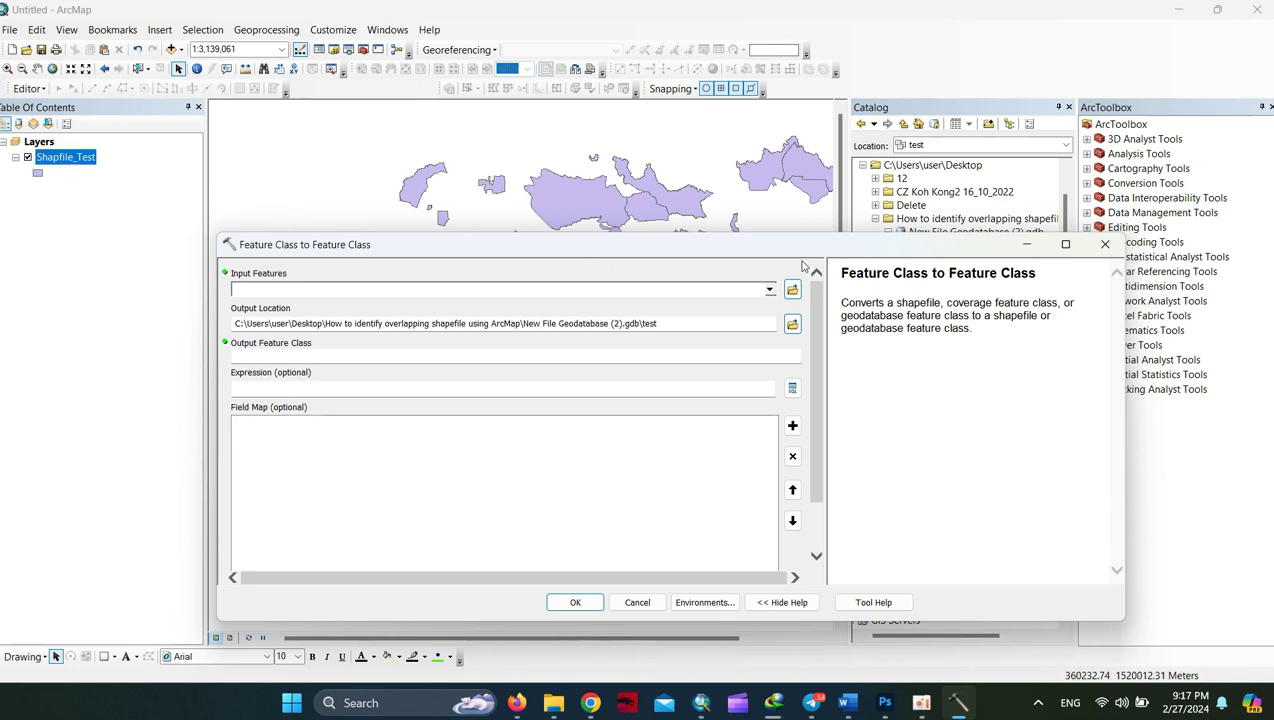
{"action": "left_click", "coordinate": [770, 290]}
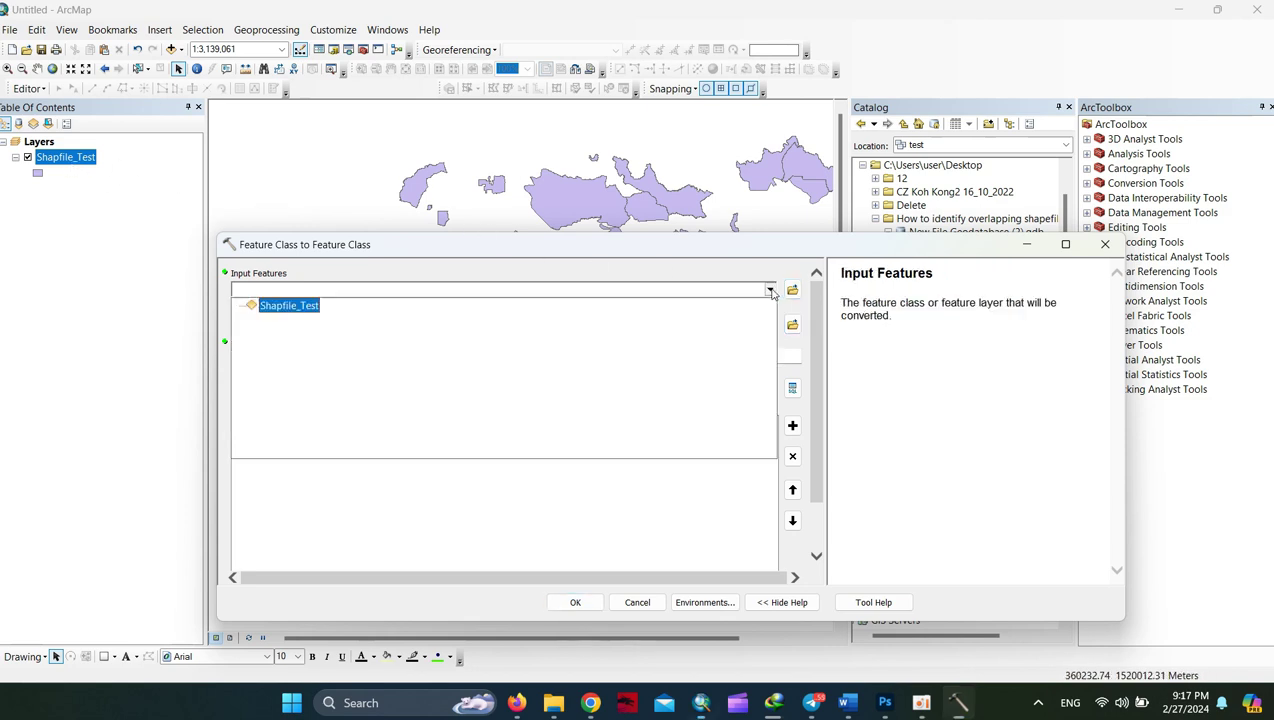
{"action": "left_click", "coordinate": [297, 314]}
{"action": "left_click_drag", "start_coordinate": [50, 158], "coordinate": [200, 241]}
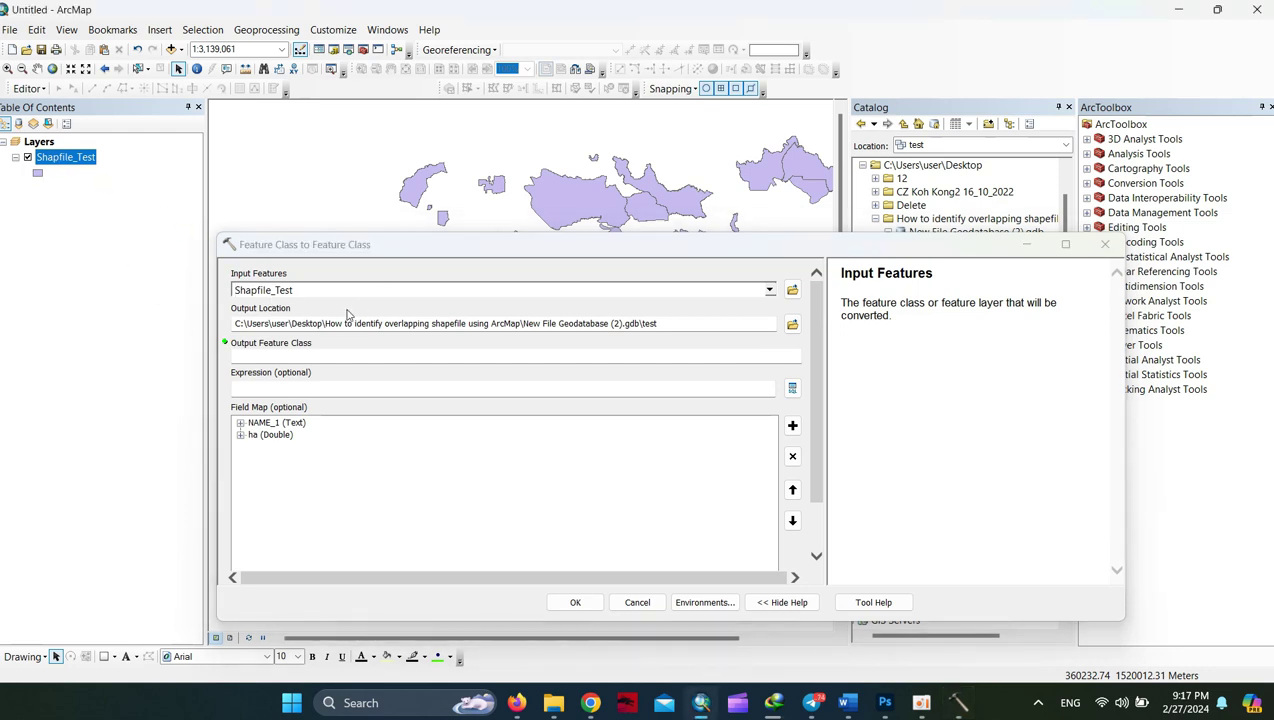
{"action": "left_click", "coordinate": [300, 322]}
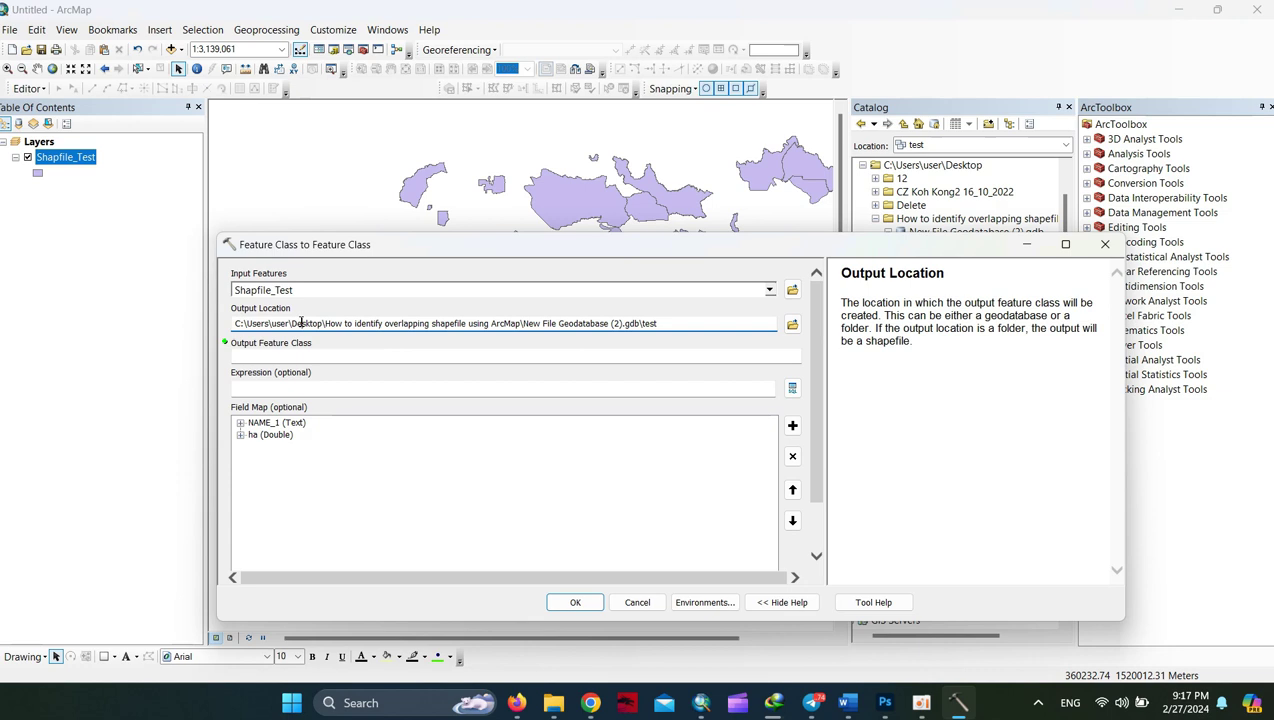
{"action": "left_click", "coordinate": [339, 356]}
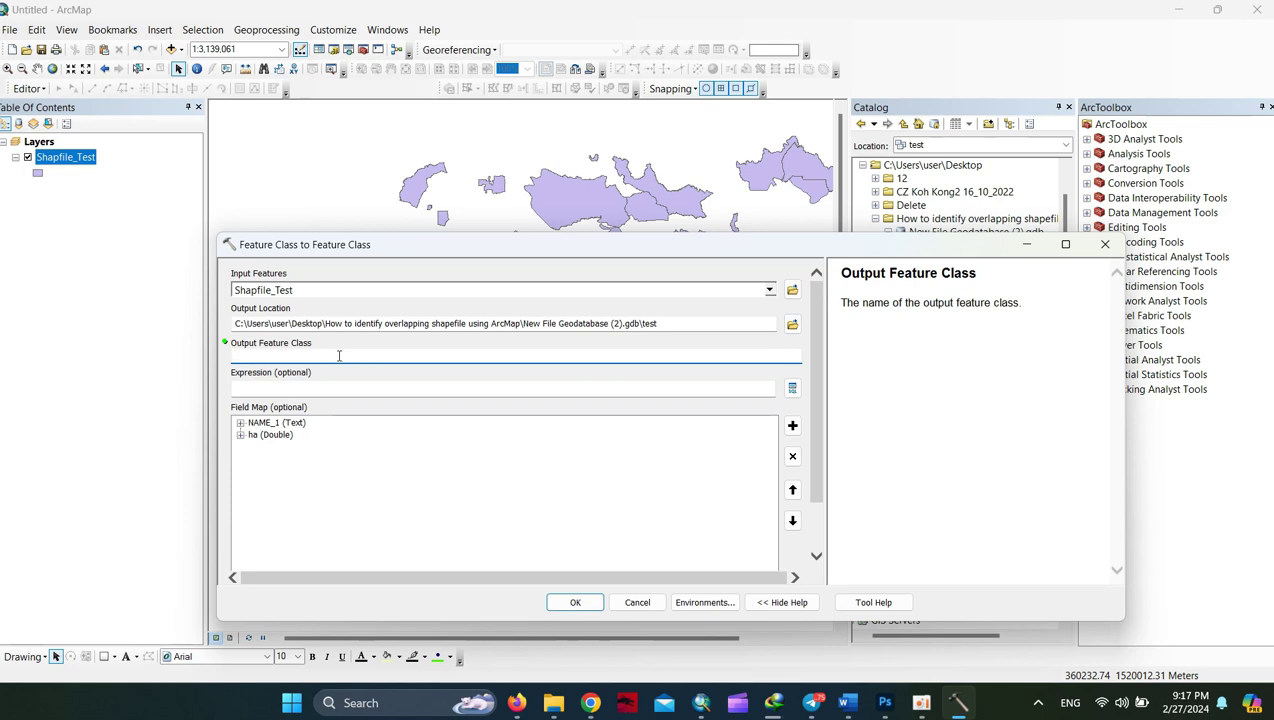
{"action": "type", "text": "test"}
{"action": "type", "text": "_1"}
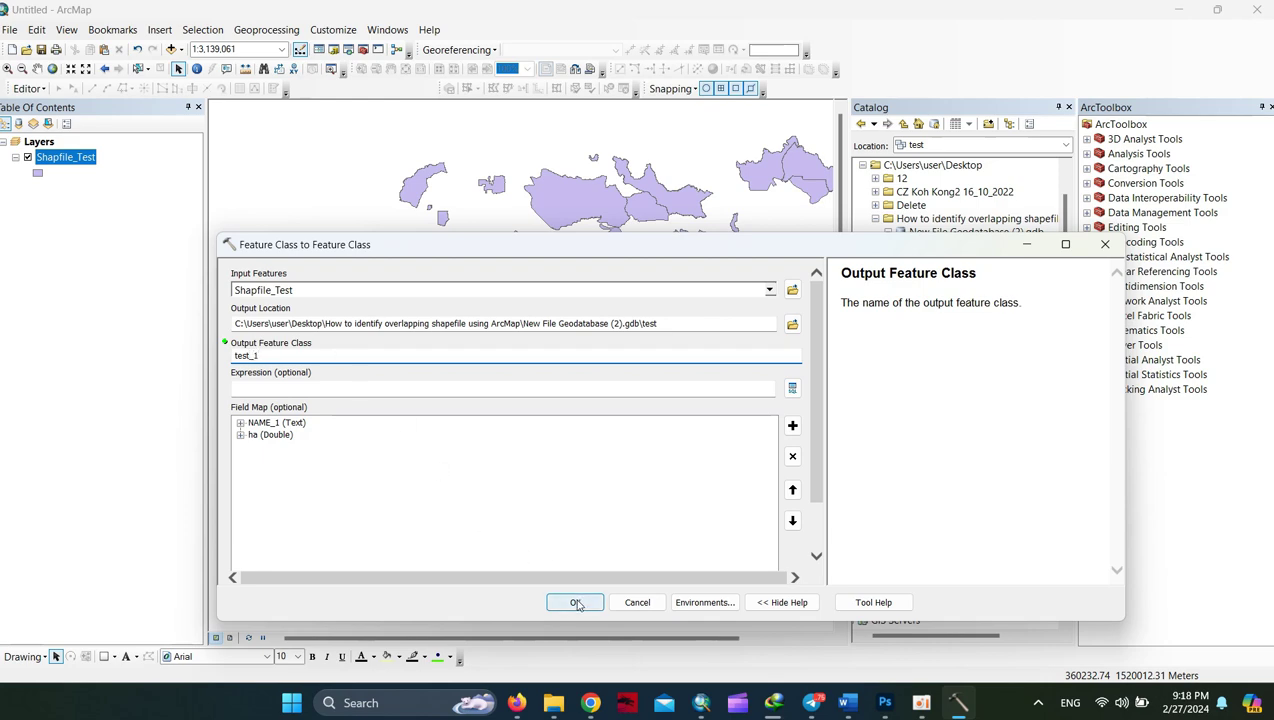
{"action": "left_click", "coordinate": [575, 602]}
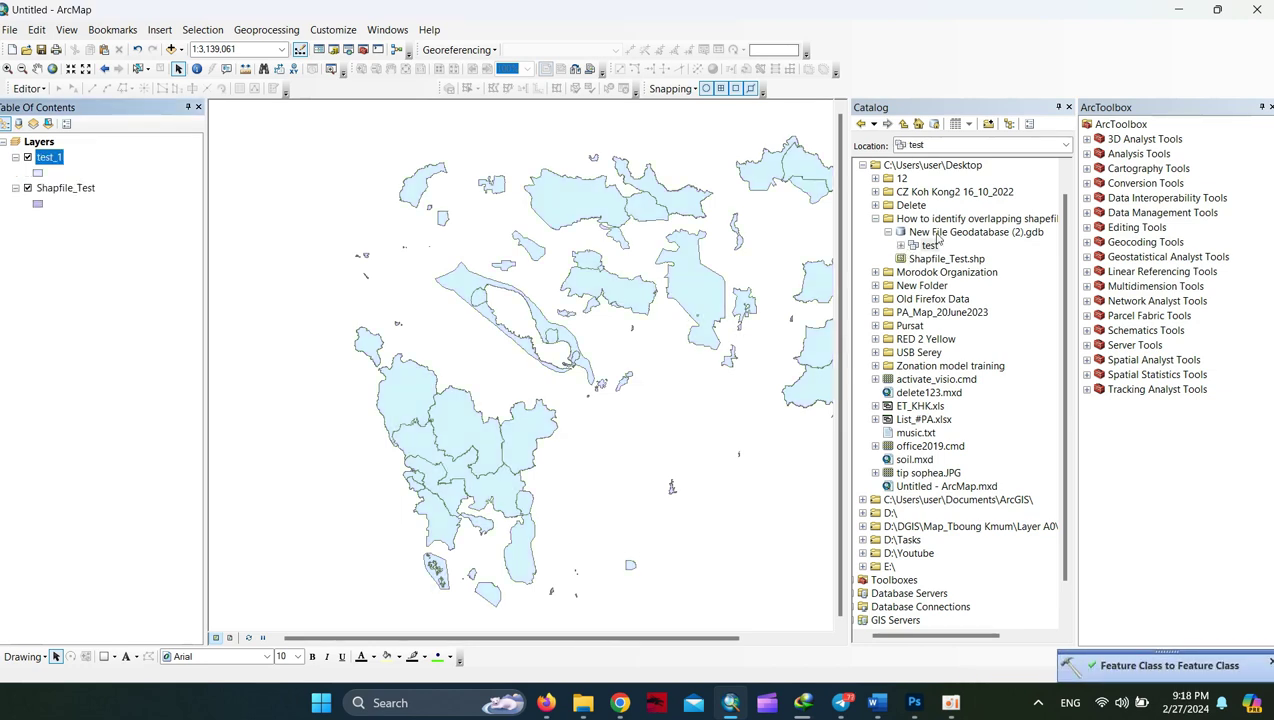
{"action": "left_click", "coordinate": [937, 236]}
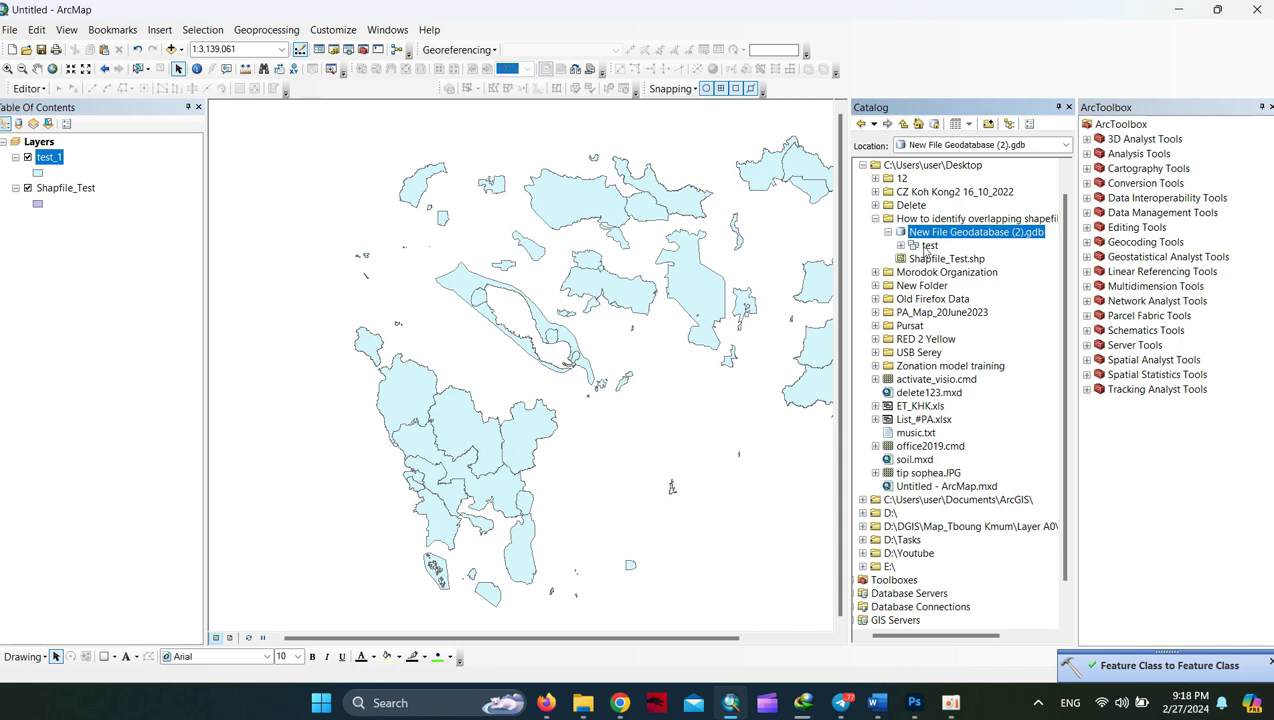
{"action": "left_click", "coordinate": [914, 246]}
{"action": "left_click", "coordinate": [901, 246]}
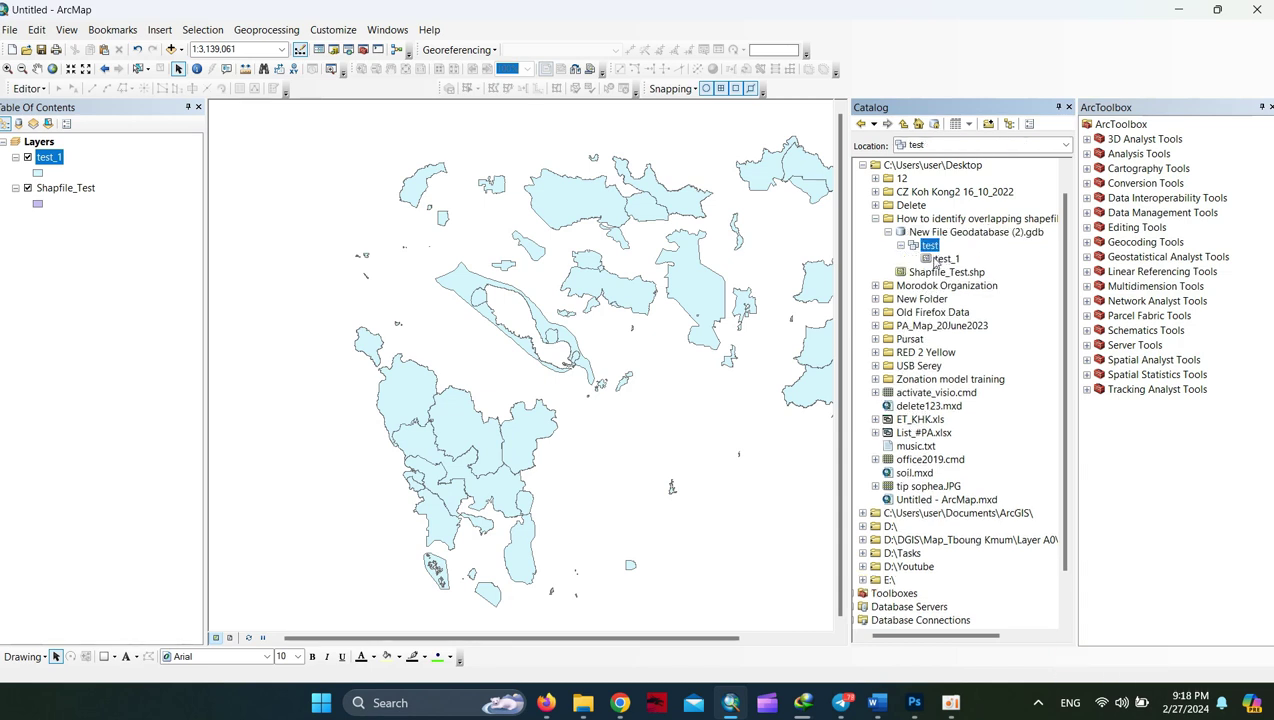
{"action": "left_click", "coordinate": [940, 259]}
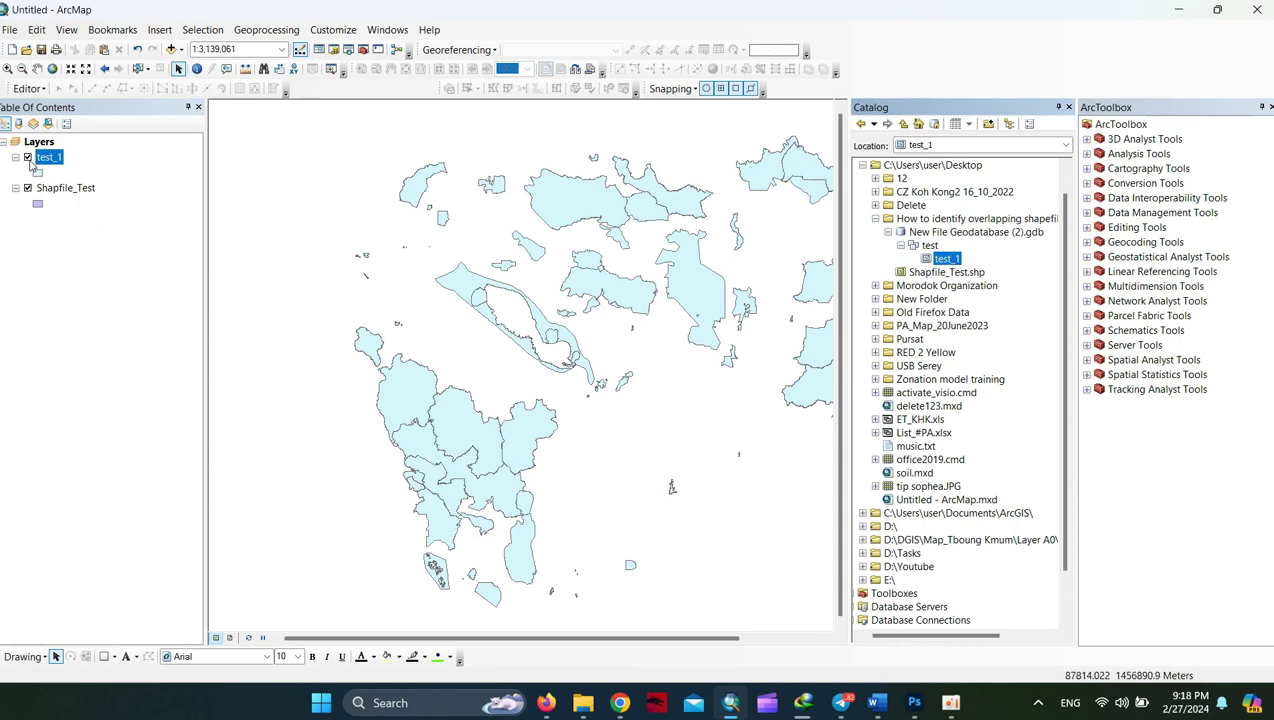
{"action": "left_click", "coordinate": [28, 158]}
{"action": "left_click", "coordinate": [28, 158]}
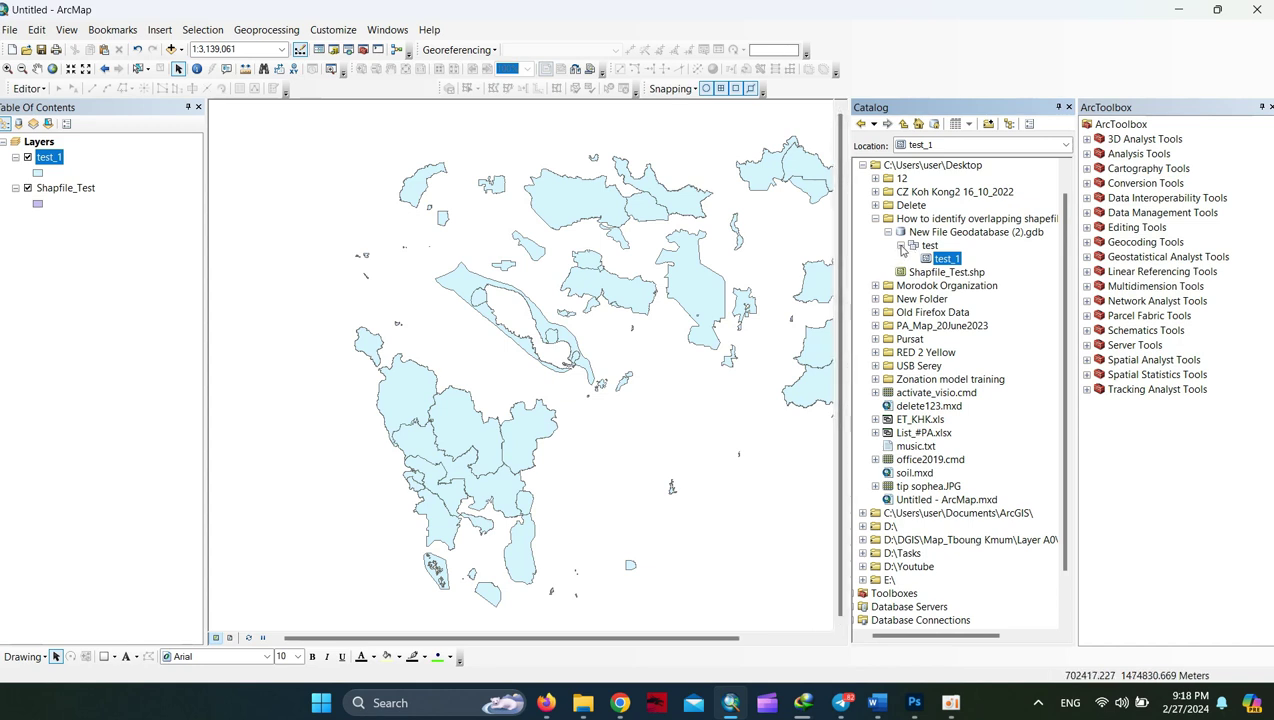
{"action": "left_click", "coordinate": [901, 246]}
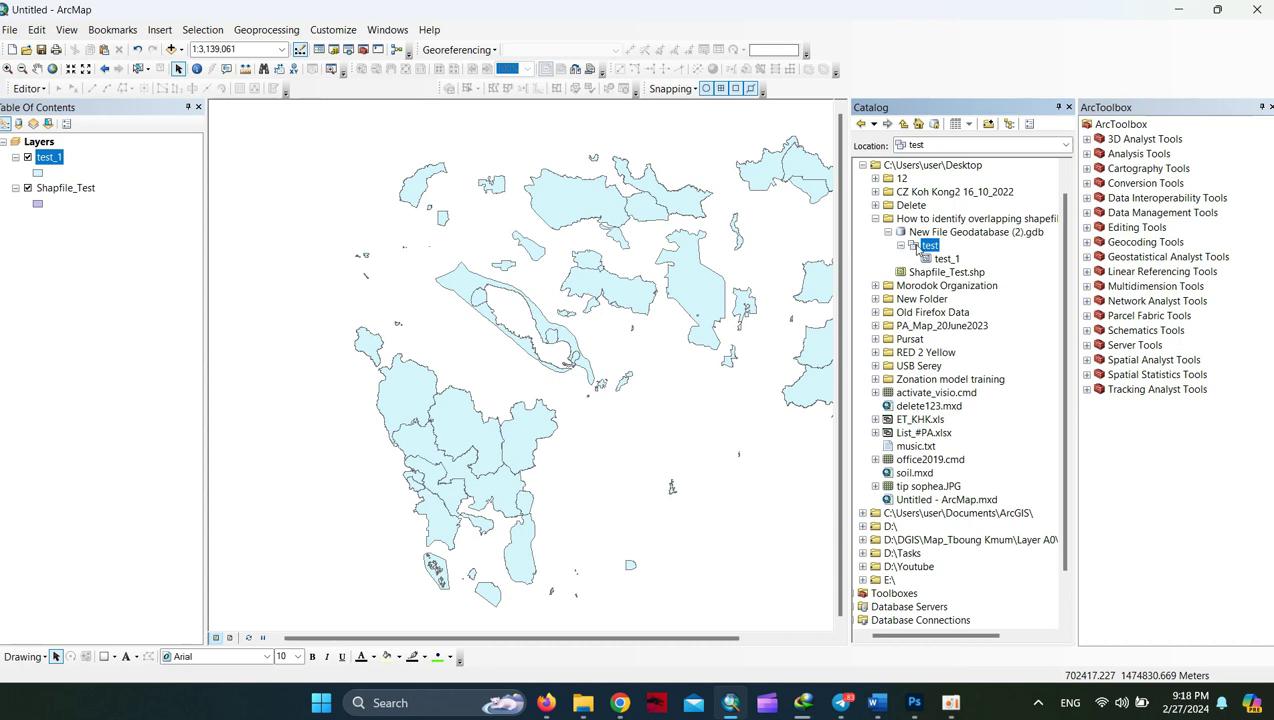
Start a new topology on the test dataset with default name, tolerance and ranks, including test_1
{"action": "right_click", "coordinate": [918, 249]}
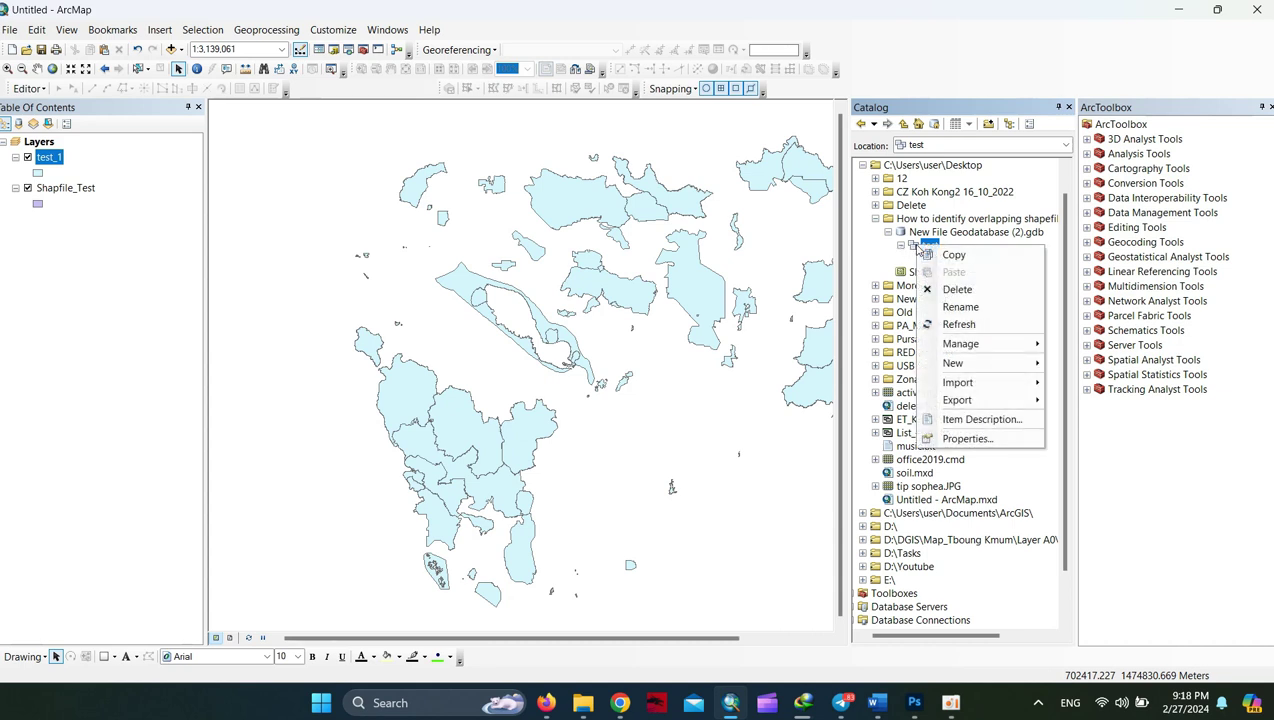
{"action": "mouse_move", "coordinate": [975, 363]}
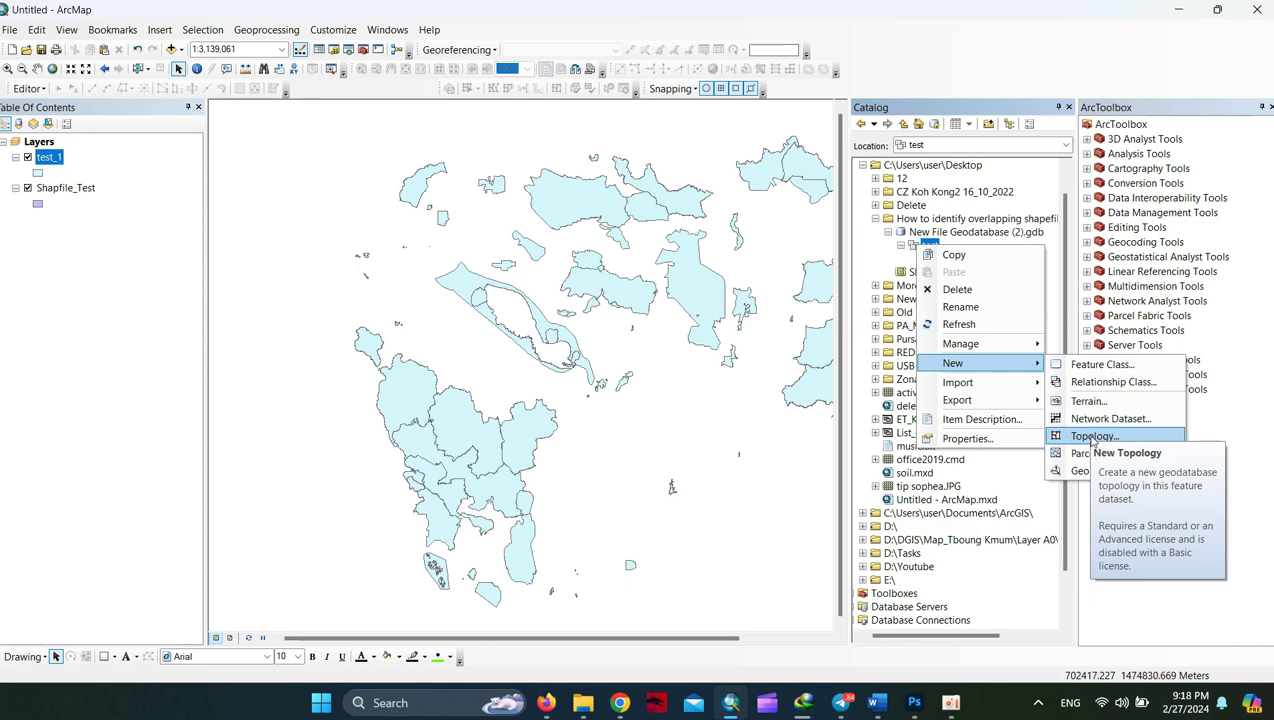
{"action": "left_click", "coordinate": [1093, 437]}
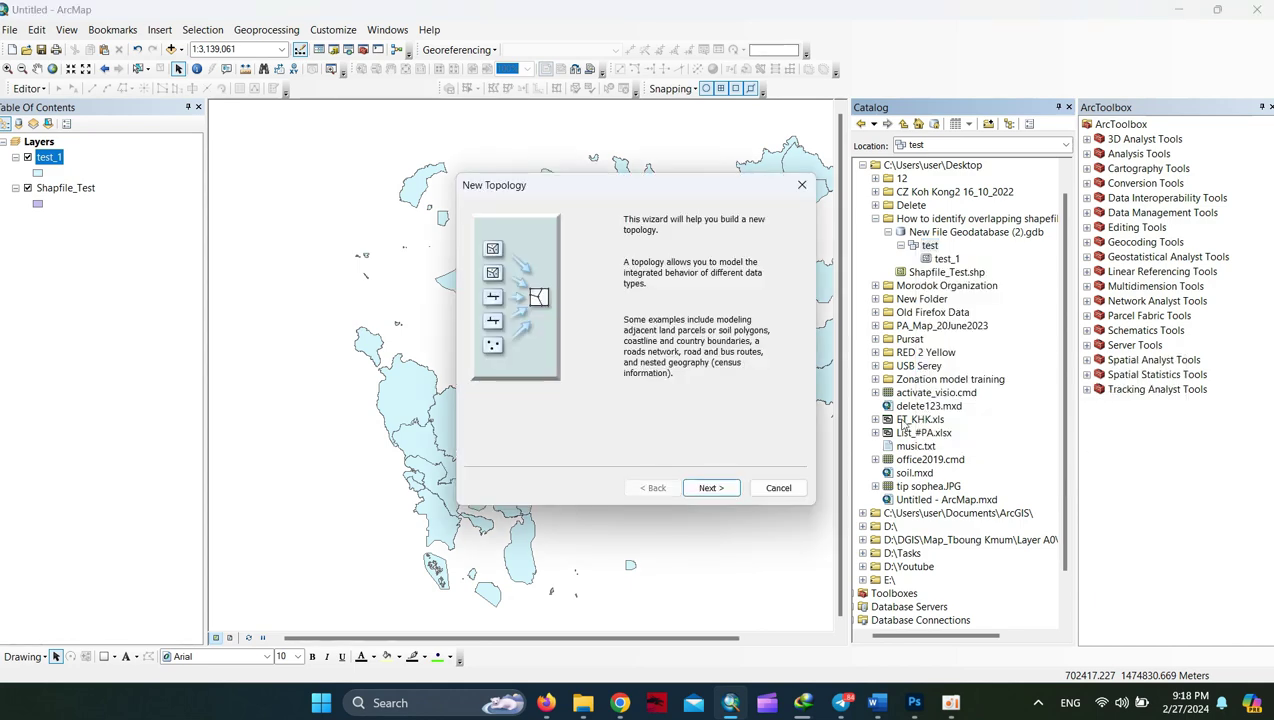
{"action": "left_click", "coordinate": [706, 489]}
{"action": "left_click", "coordinate": [706, 489]}
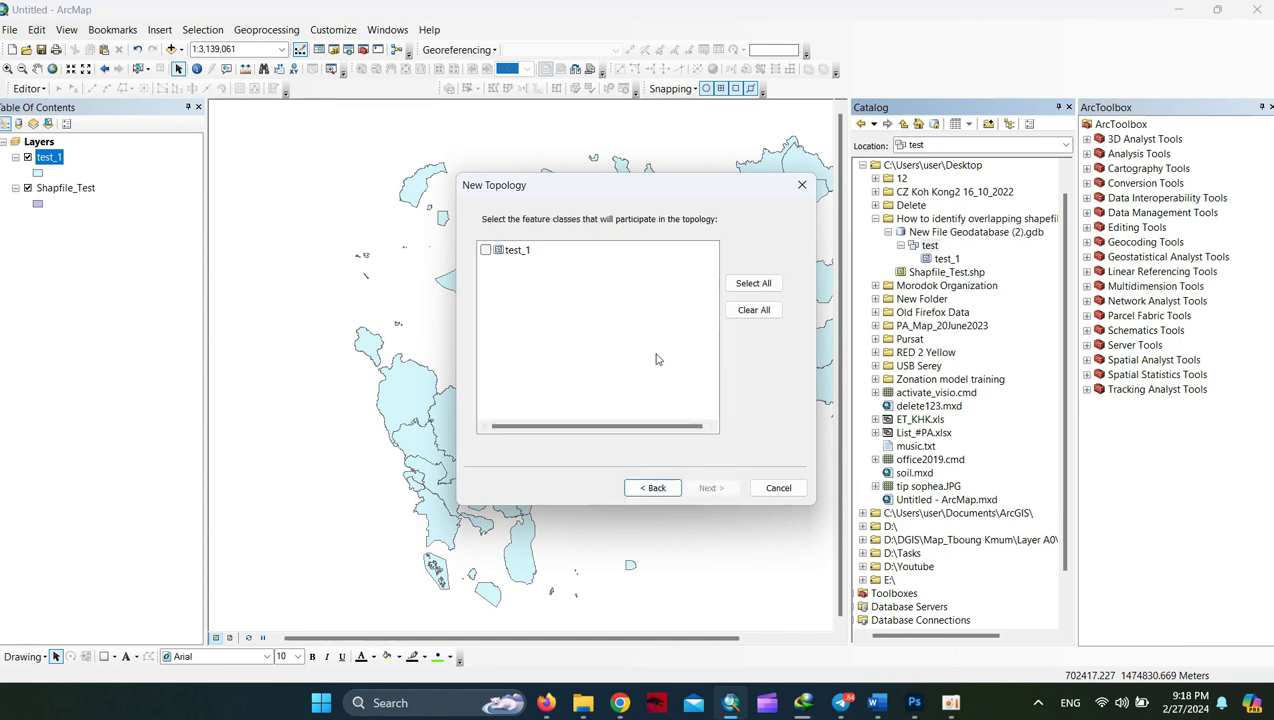
{"action": "left_click", "coordinate": [486, 251]}
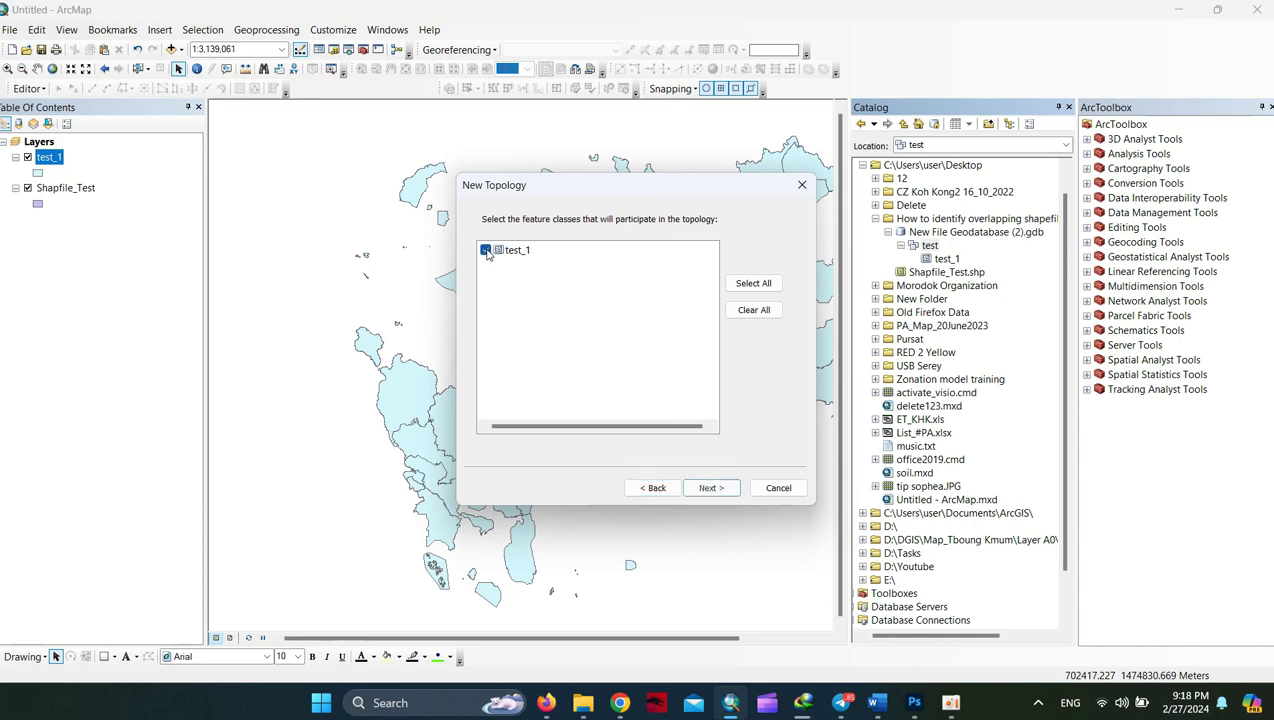
{"action": "left_click", "coordinate": [712, 490]}
{"action": "left_click", "coordinate": [712, 490]}
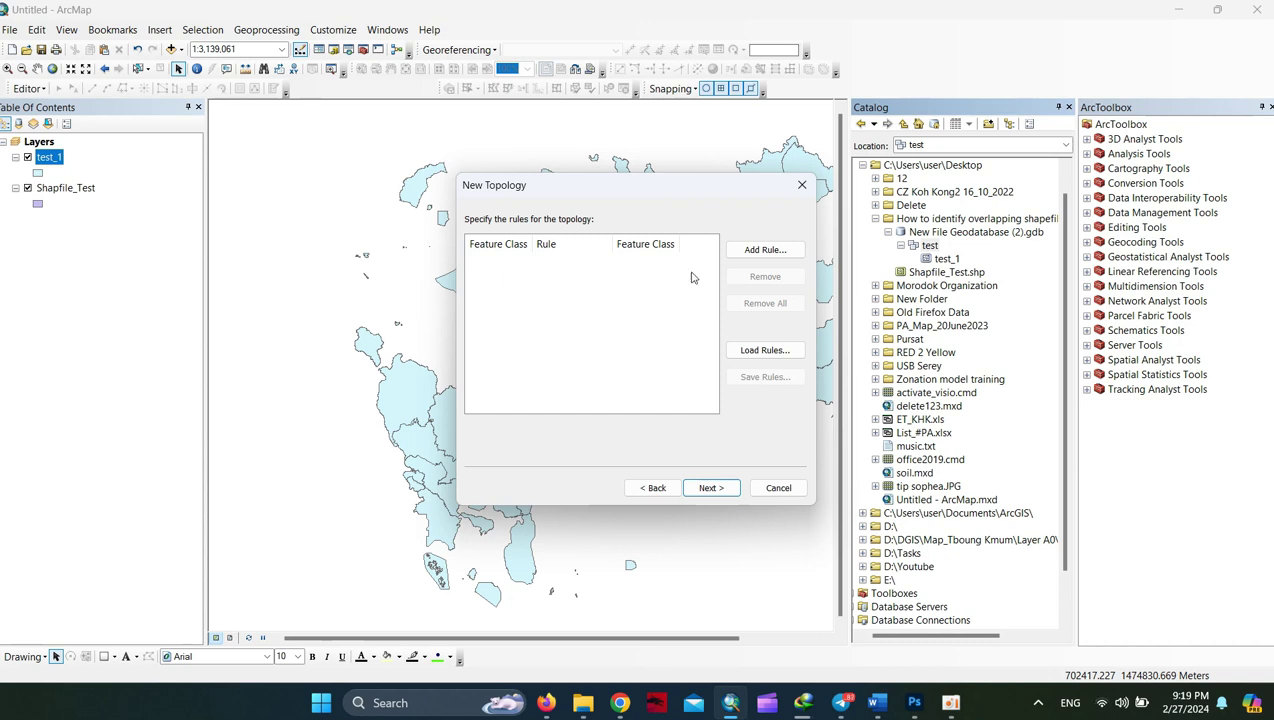
Add a Must Not Overlap rule for test_1 and finish creating test_Topology
{"action": "left_click", "coordinate": [744, 254]}
{"action": "mouse_move", "coordinate": [710, 249]}
{"action": "left_mouse_down"}
{"action": "mouse_move", "coordinate": [410, 257]}
{"action": "mouse_move", "coordinate": [312, 241]}
{"action": "left_mouse_up"}
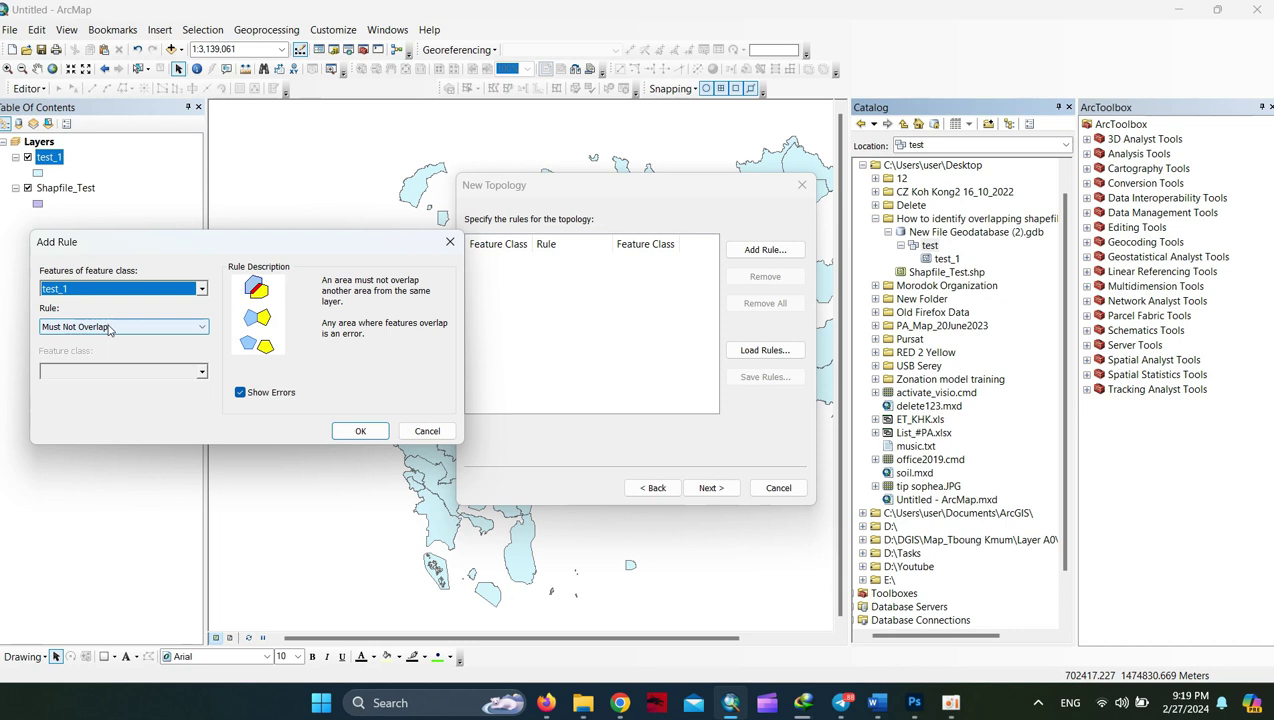
{"action": "left_click", "coordinate": [110, 328]}
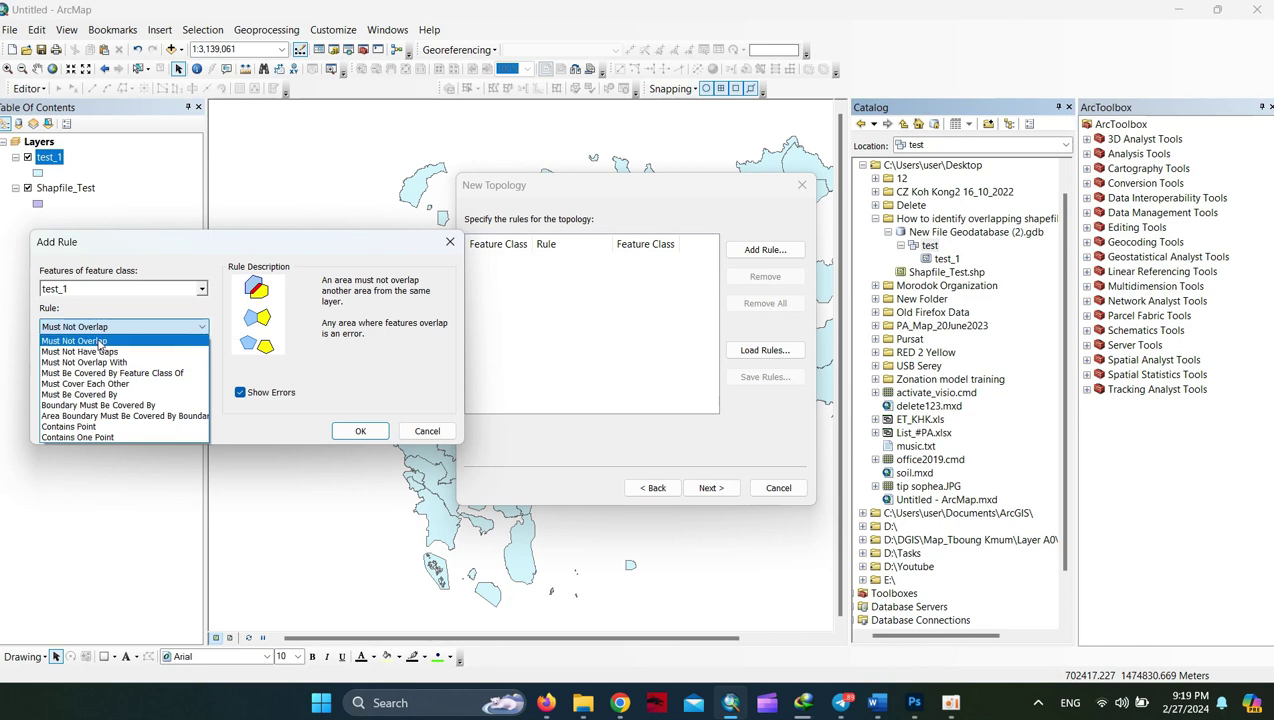
{"action": "left_click", "coordinate": [100, 341]}
{"action": "left_click", "coordinate": [357, 431]}
{"action": "left_click", "coordinate": [716, 489]}
{"action": "left_click", "coordinate": [716, 489]}
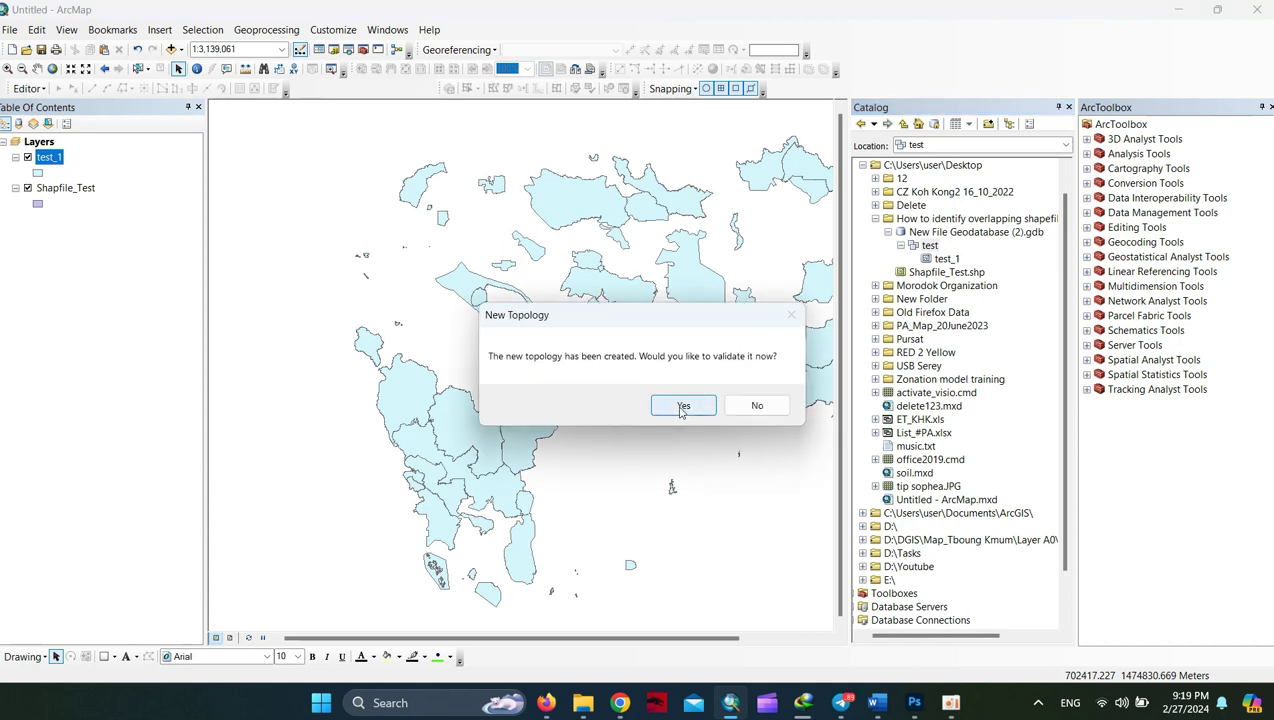
Validate test_Topology and add it, with its participating test_1 layer, to the map
{"action": "left_click", "coordinate": [683, 407]}
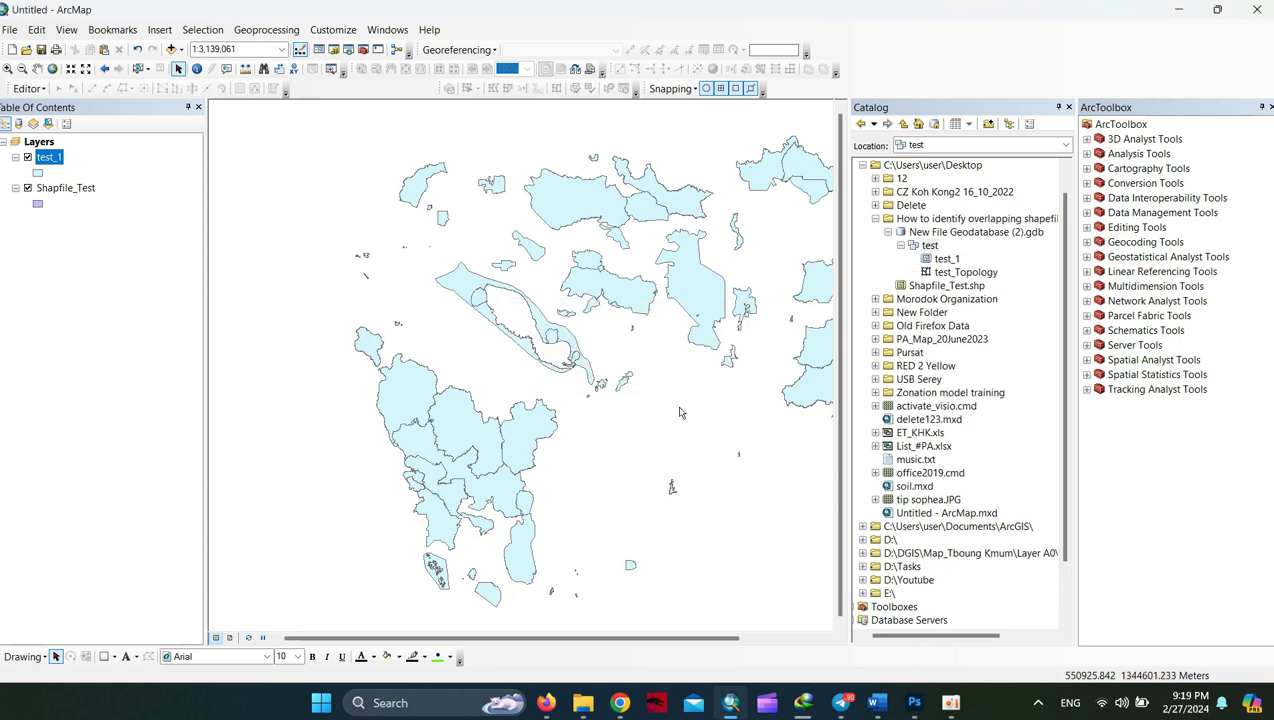
{"action": "left_click", "coordinate": [951, 276]}
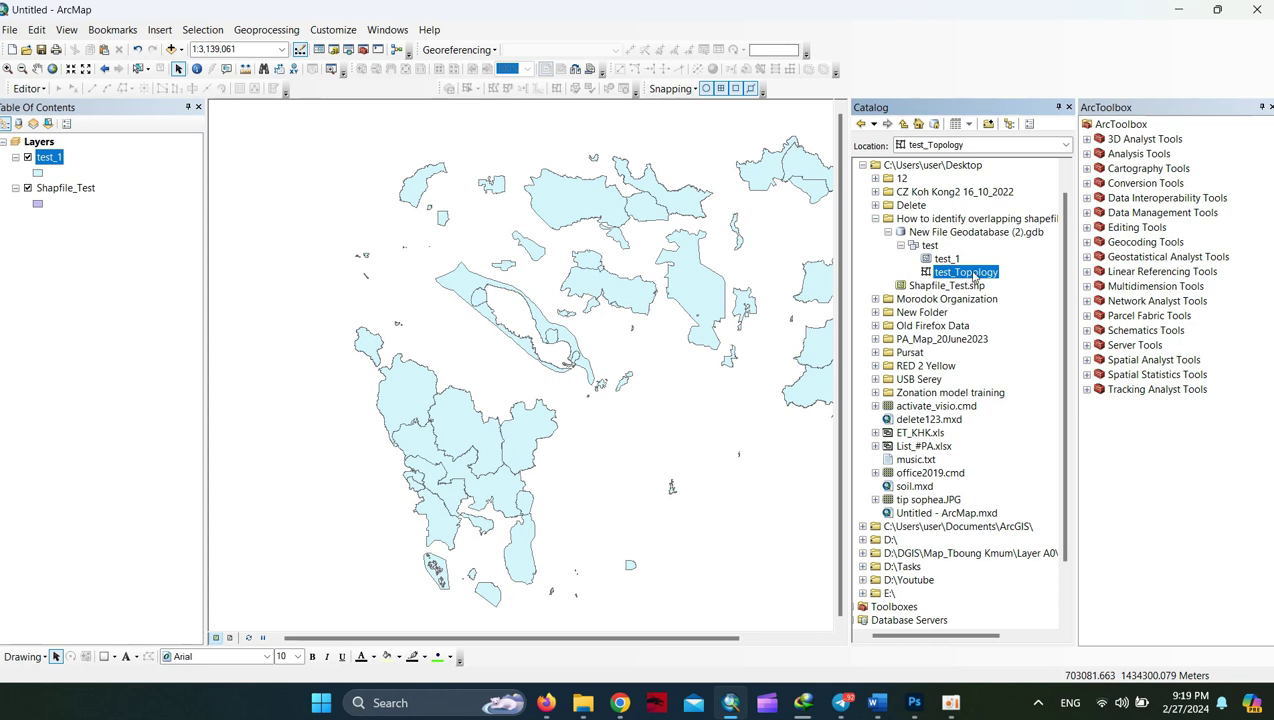
{"action": "left_click_drag", "start_coordinate": [973, 276], "coordinate": [270, 309]}
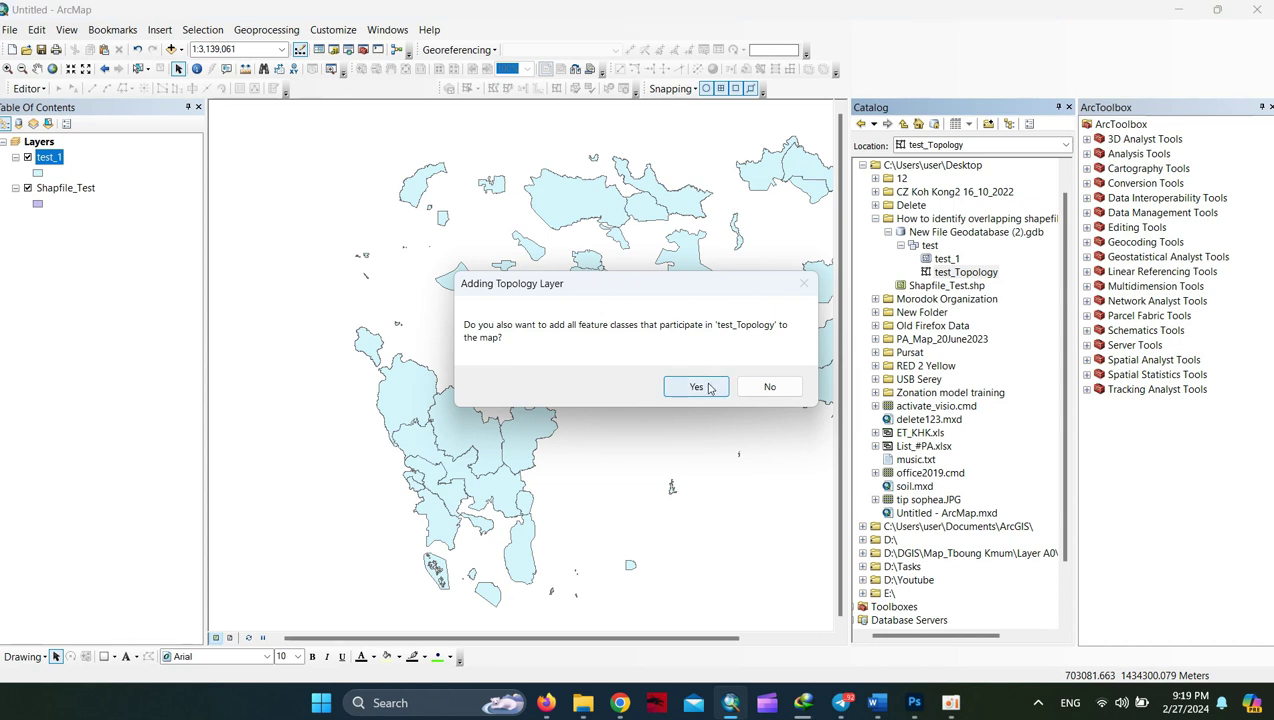
{"action": "left_click", "coordinate": [697, 387]}
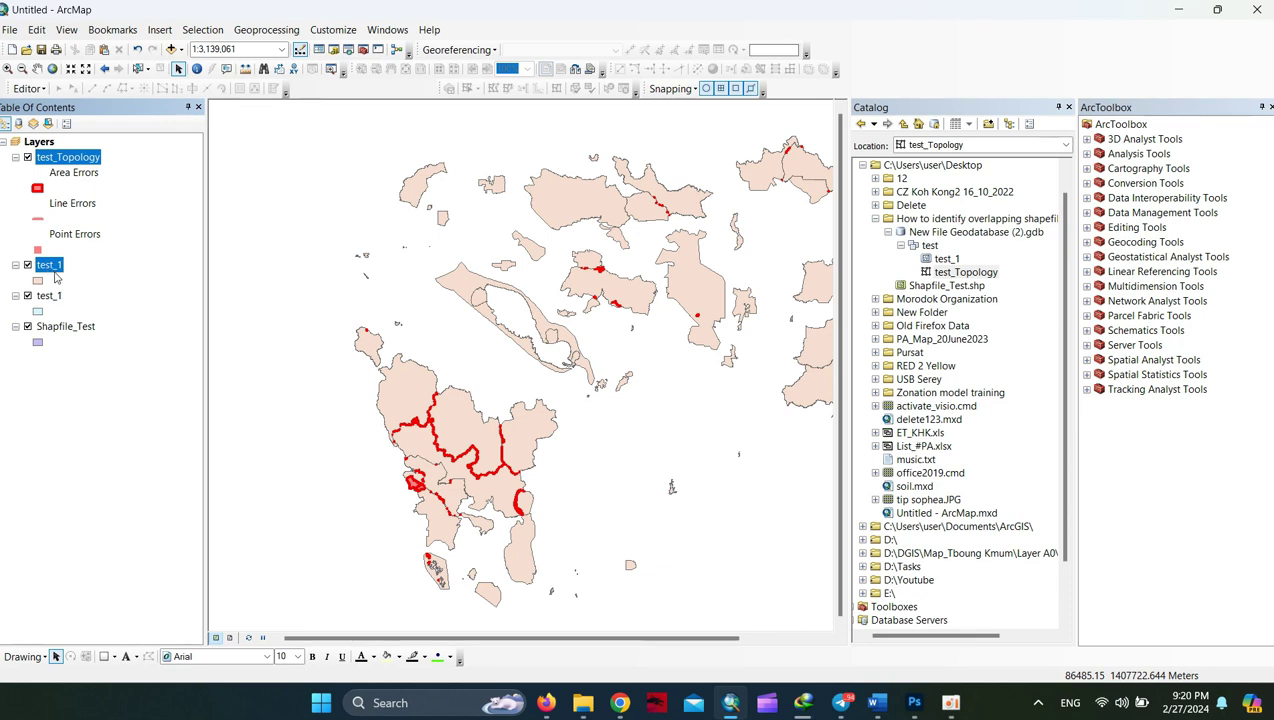
{"action": "left_click", "coordinate": [47, 270]}
{"action": "left_click", "coordinate": [46, 268]}
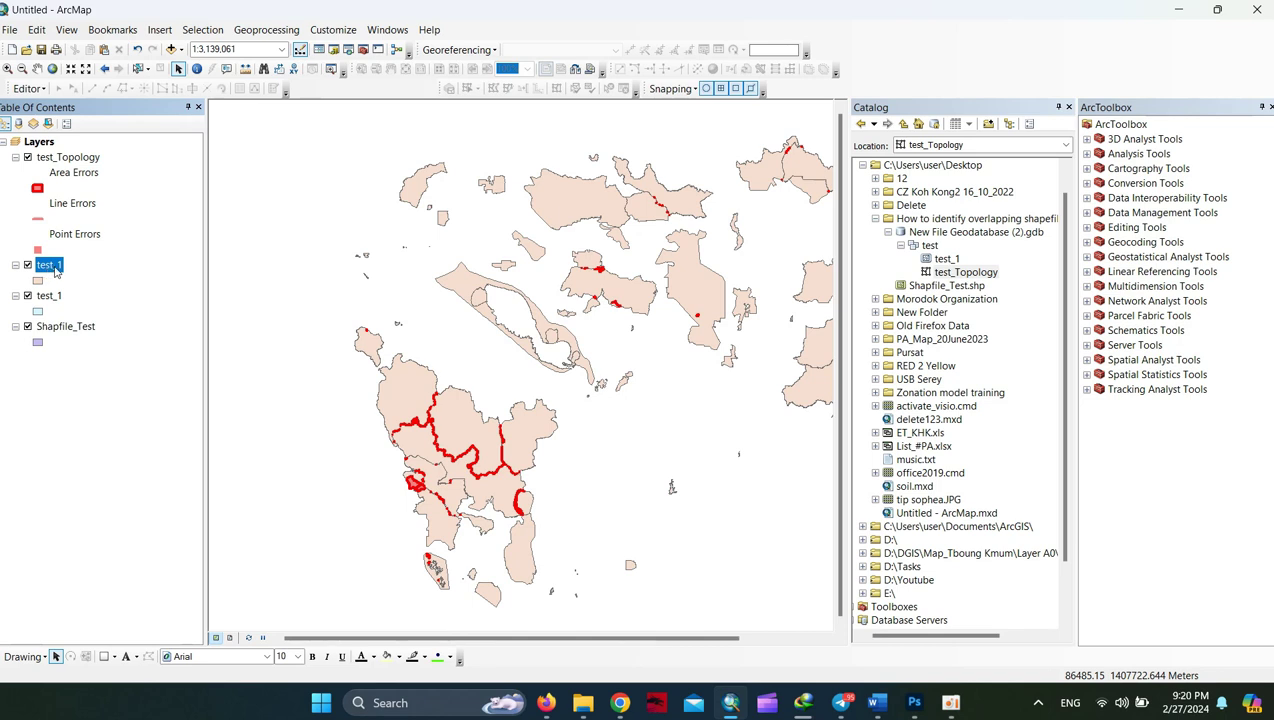
Start editing test_1, float the Topology toolbar and open the Error Inspector
{"action": "right_click", "coordinate": [55, 270]}
{"action": "mouse_move", "coordinate": [165, 463]}
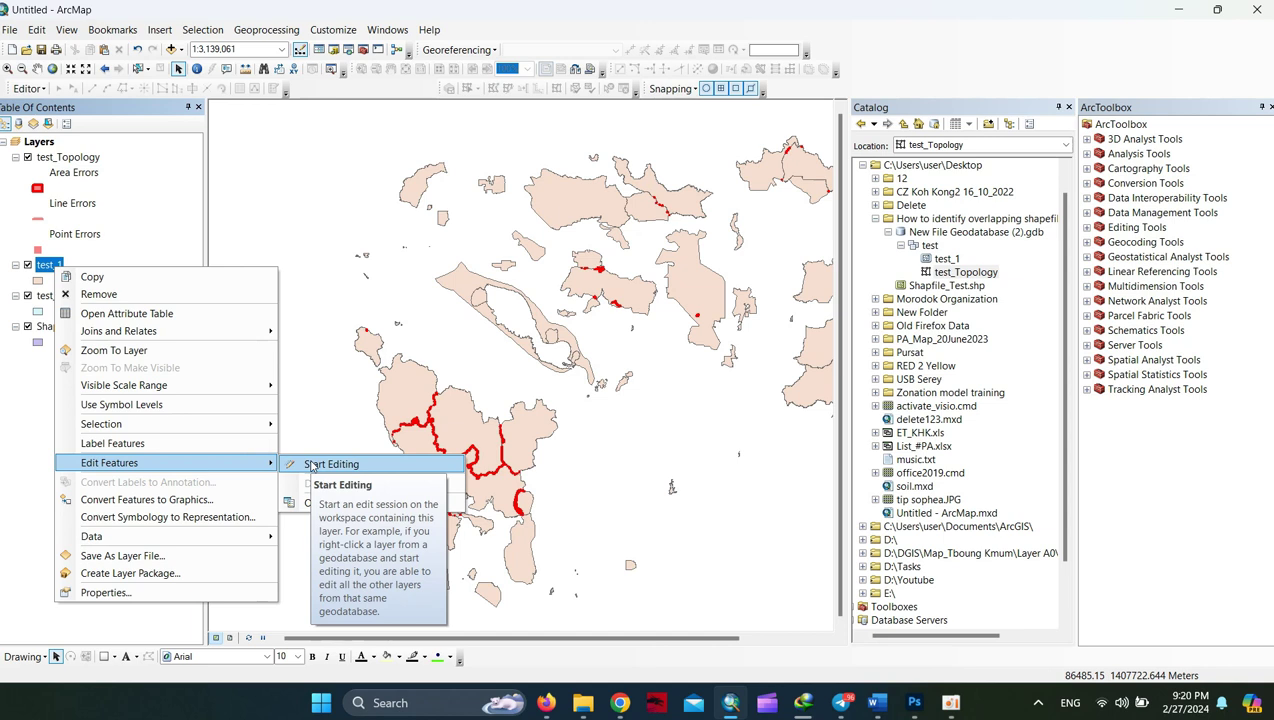
{"action": "left_click", "coordinate": [312, 466]}
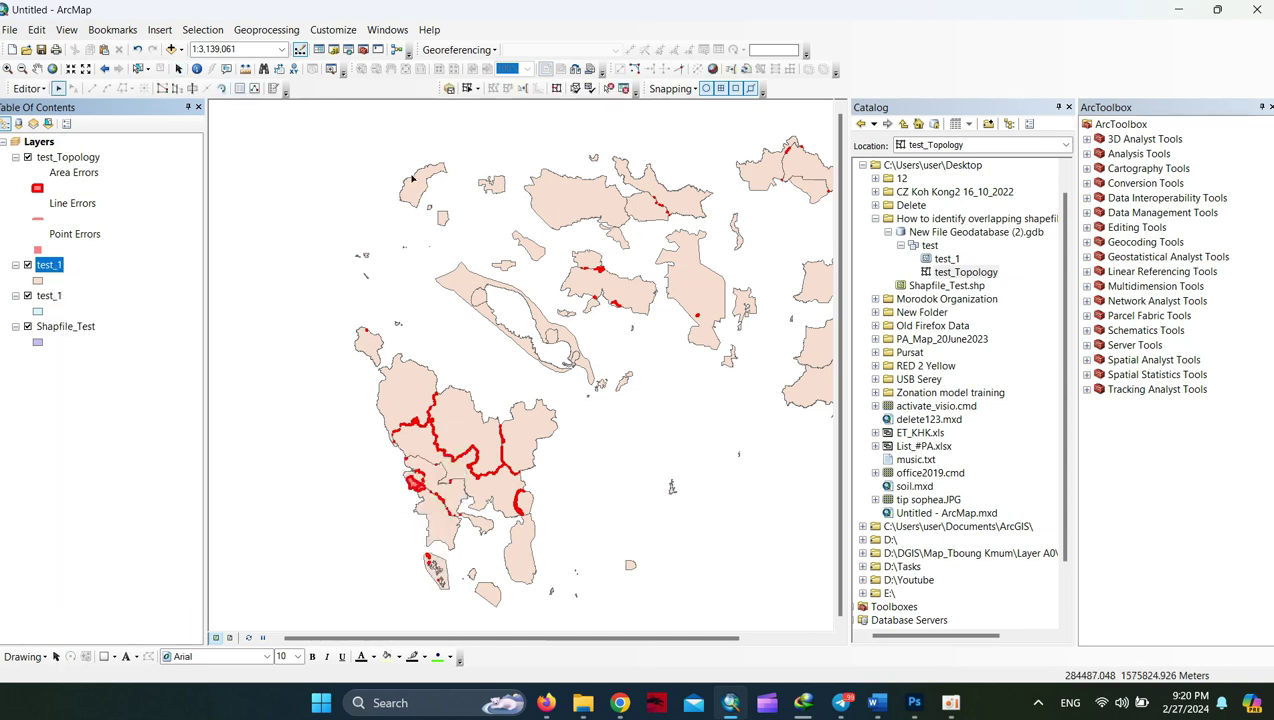
{"action": "left_click_drag", "start_coordinate": [441, 88], "coordinate": [459, 127]}
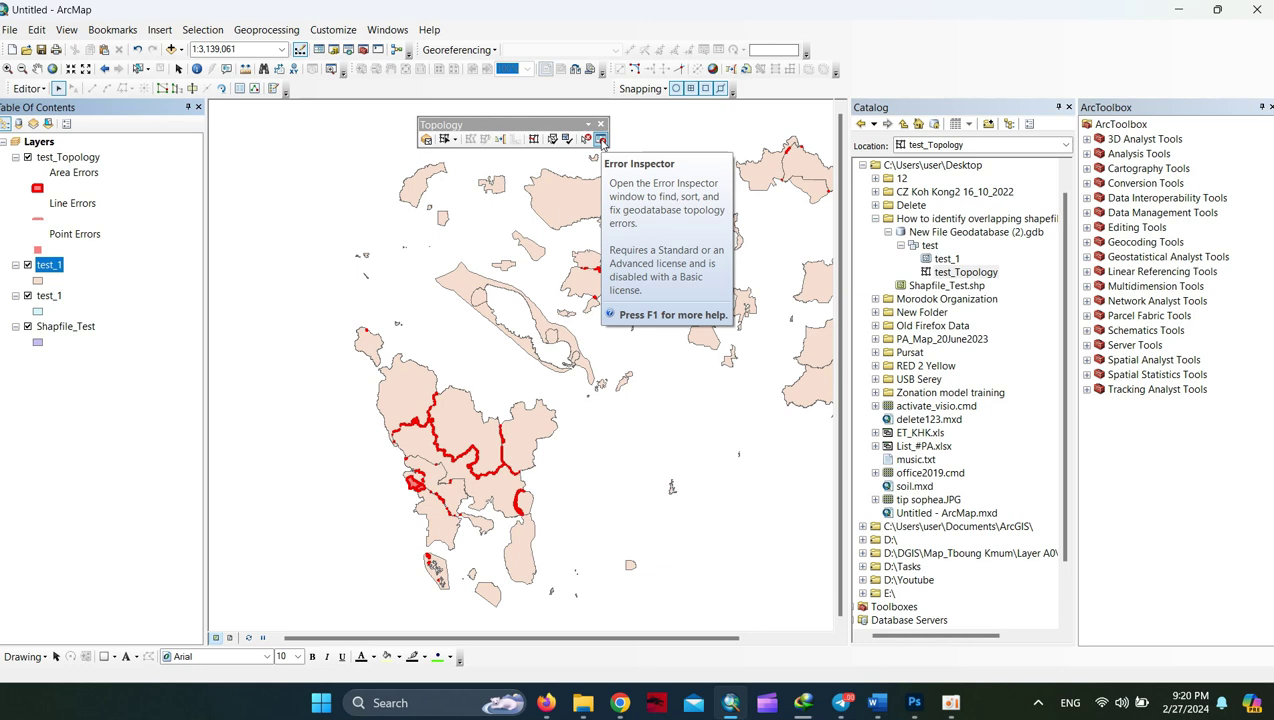
{"action": "left_click", "coordinate": [601, 140]}
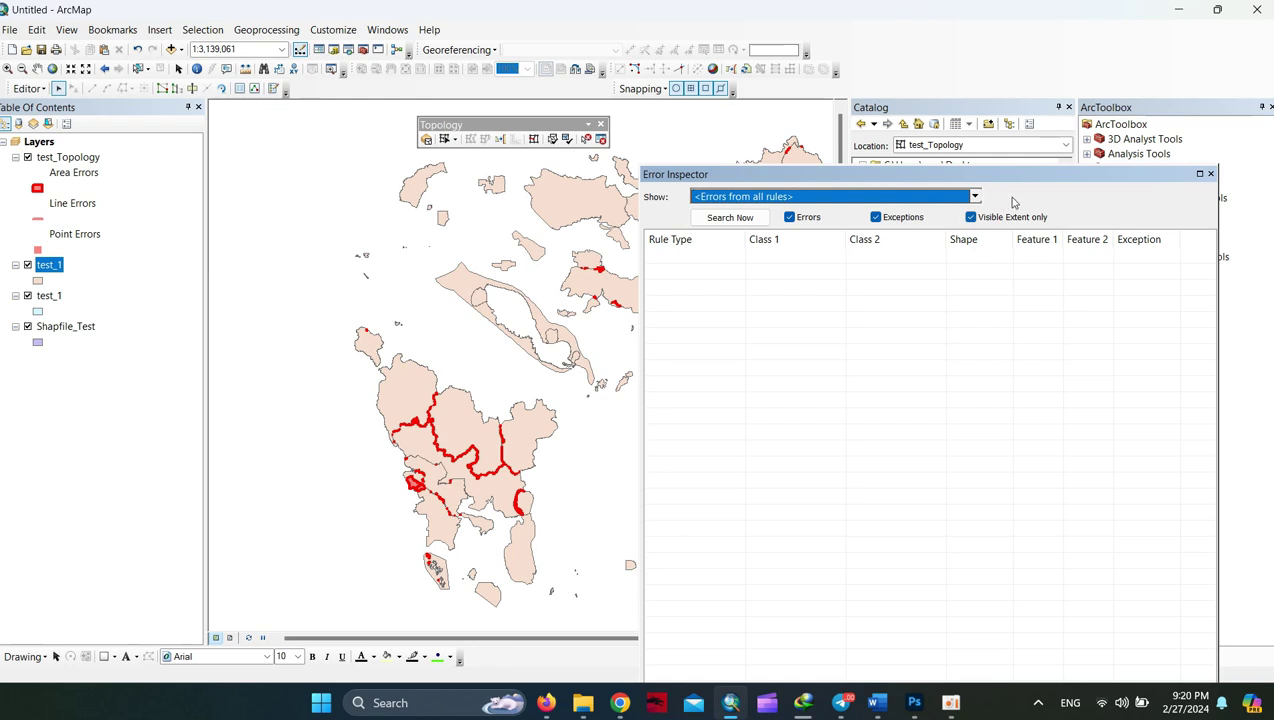
Search for errors in the southwest view, listing 898 Must Not Overlap errors on test_1
{"action": "left_click", "coordinate": [734, 220]}
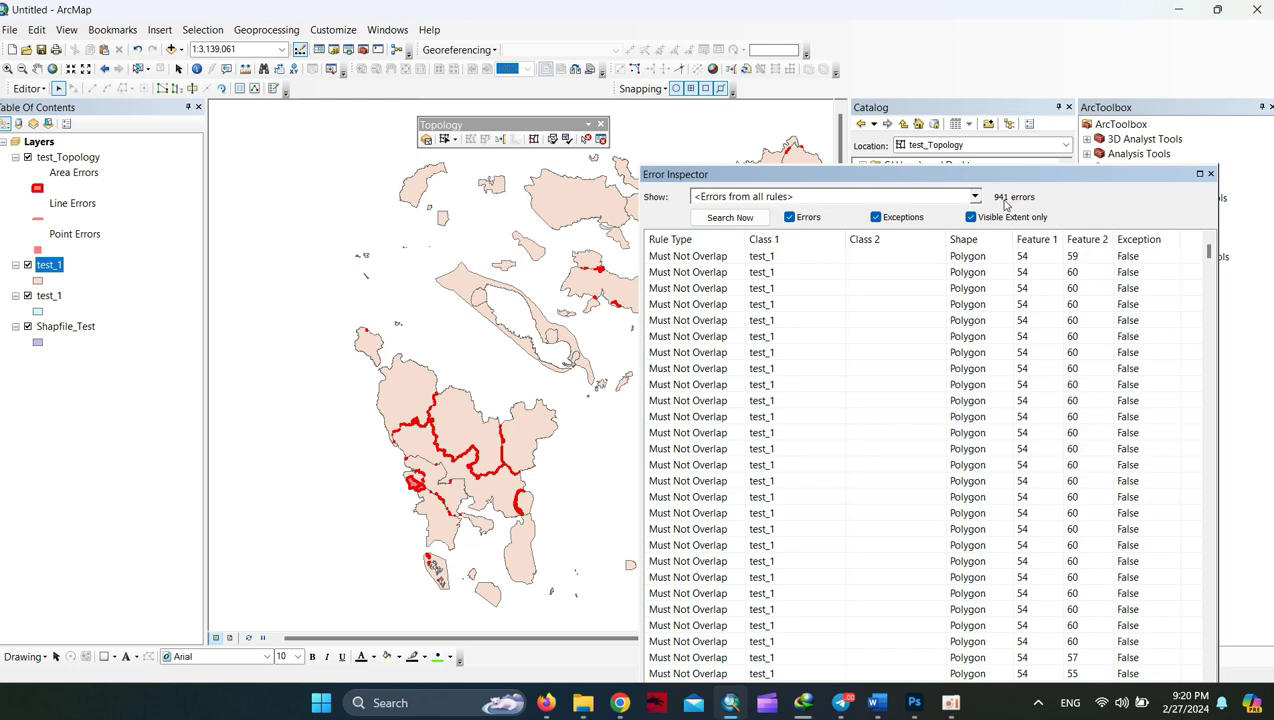
{"action": "left_click_drag", "start_coordinate": [907, 174], "coordinate": [1004, 127]}
{"action": "scroll", "coordinate": [412, 300], "scroll_direction": "down", "scroll_amount": 1}
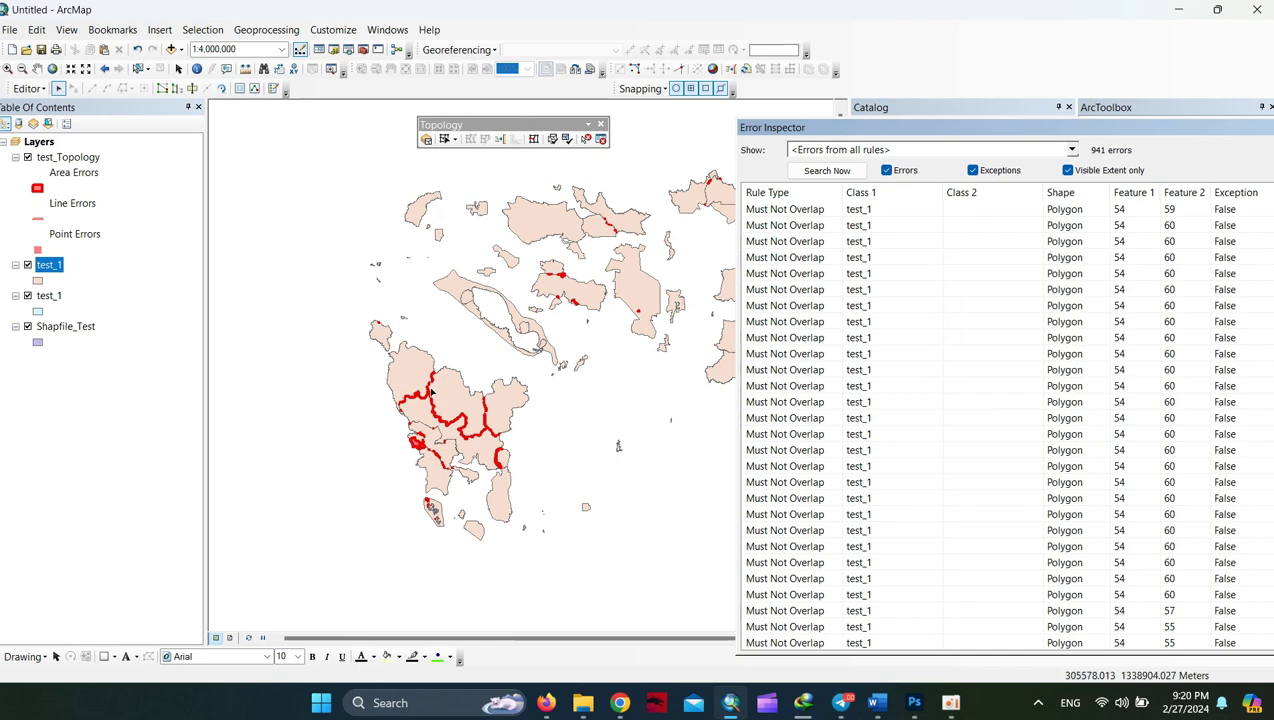
{"action": "scroll", "coordinate": [422, 455], "scroll_direction": "up", "scroll_amount": 3}
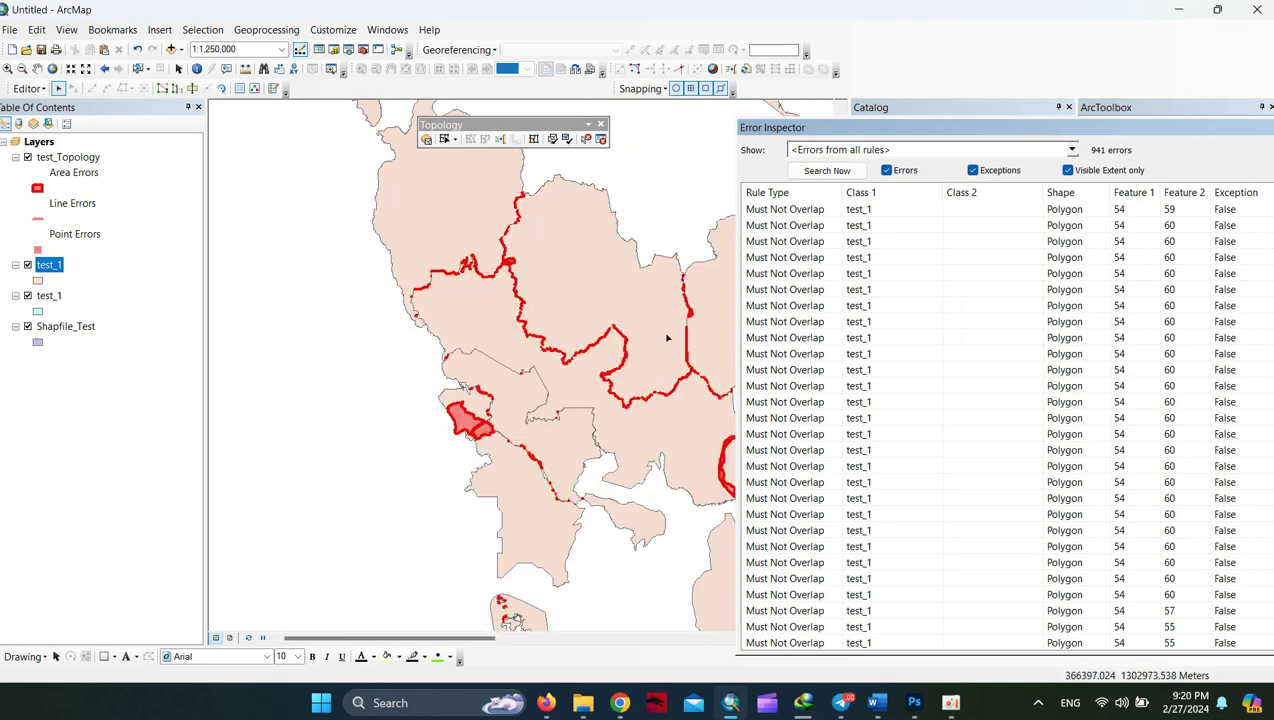
{"action": "left_click", "coordinate": [852, 172]}
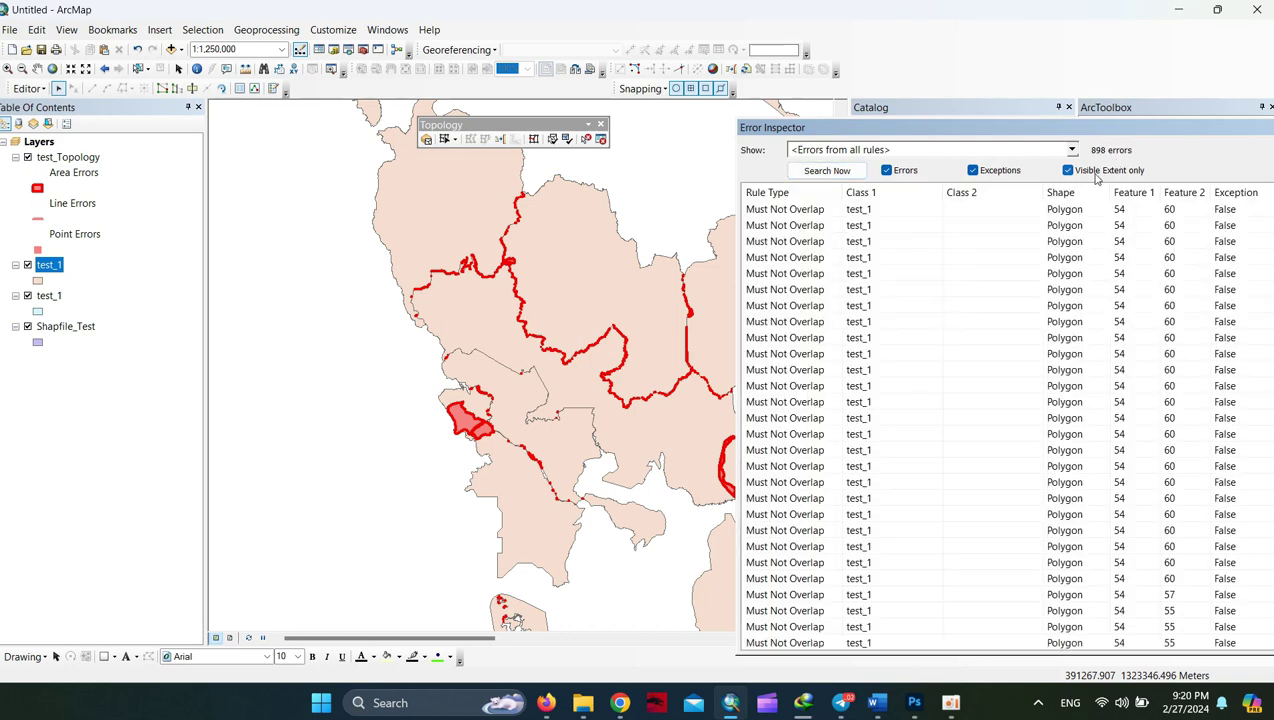